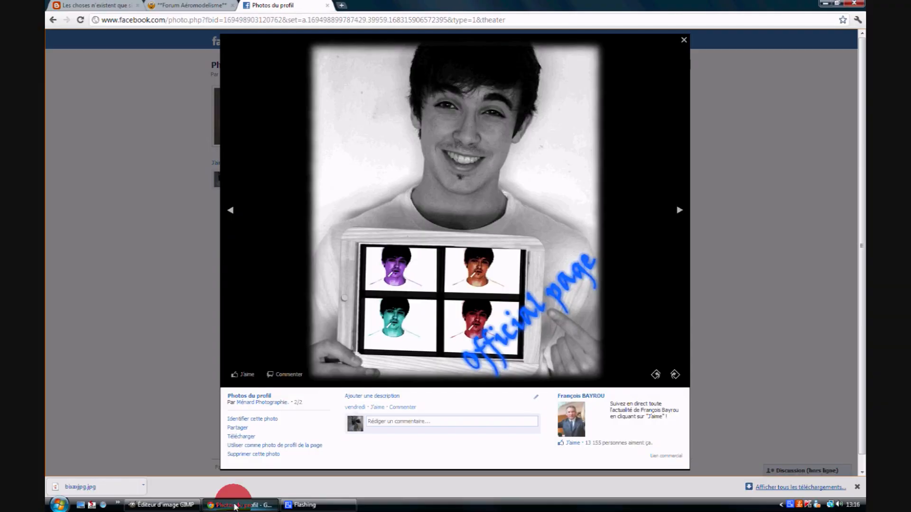
Examine the blue glass photomontage in the slow-motion action post on the menardphoto.blogspot.com blog
left_click(102, 5)
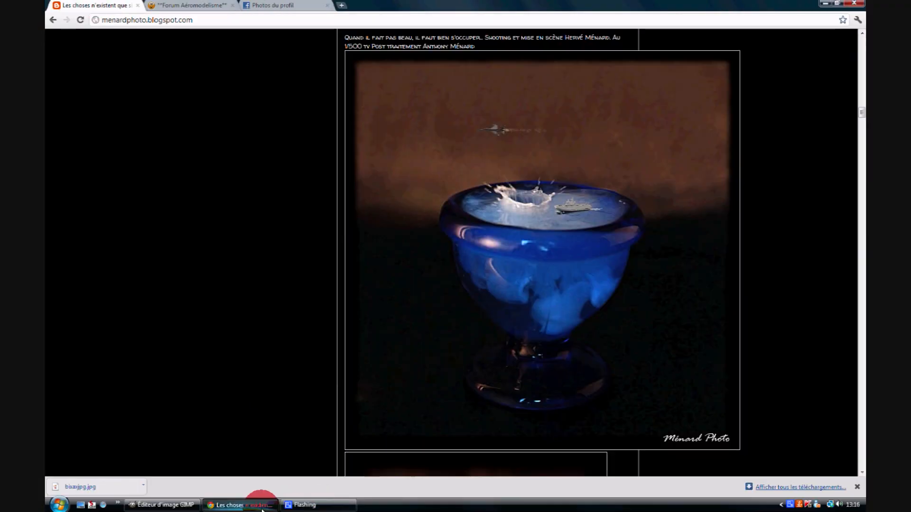
left_click(304, 503)
left_click_drag(416, 87, 426, 83)
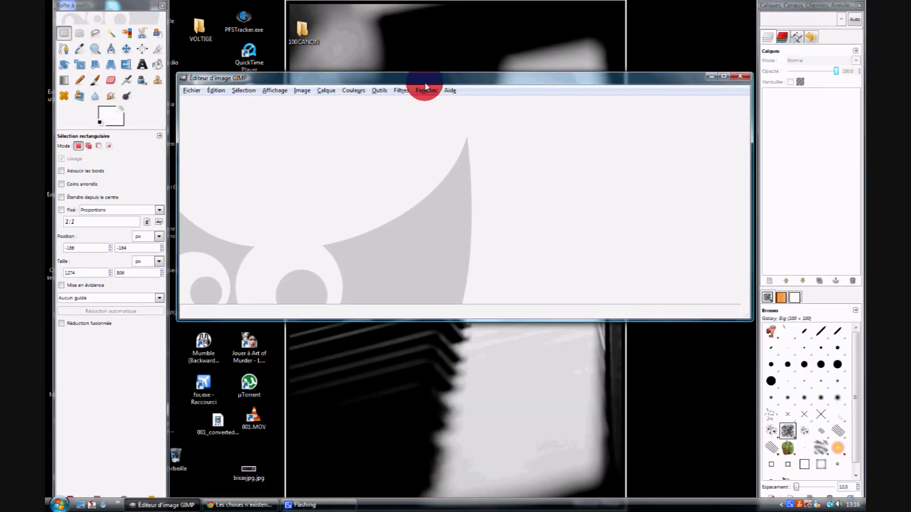
left_click(256, 506)
scroll(209, 189, "up", 1)
scroll(214, 197, "down", 1)
left_click(503, 227)
left_click(863, 121)
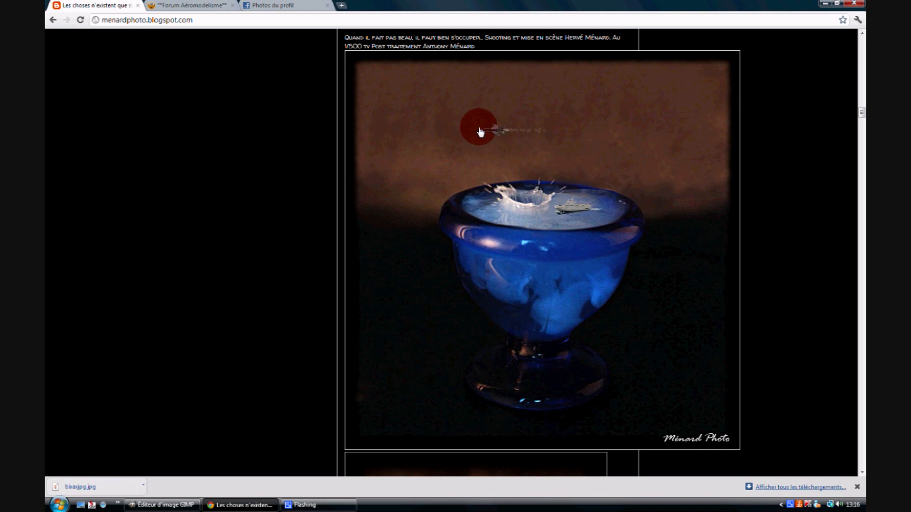
scroll(586, 219, "up", 2)
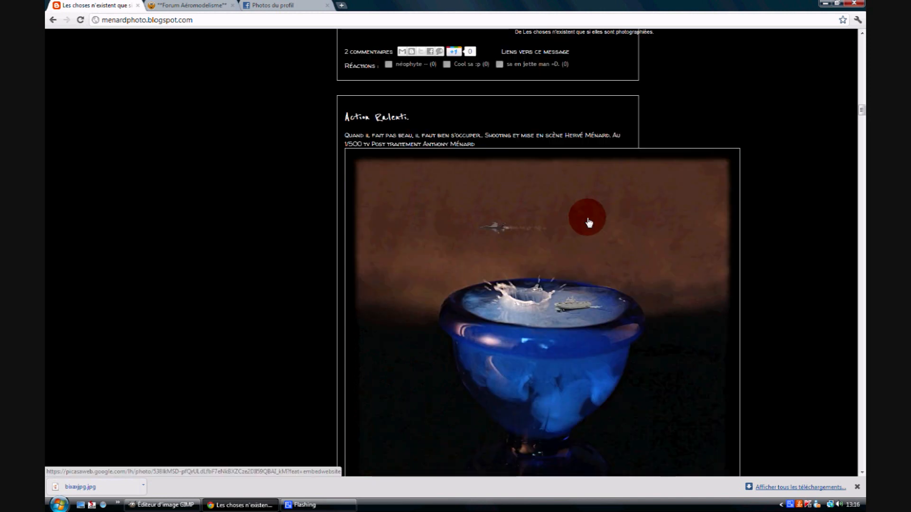
scroll(589, 223, "up", 1)
scroll(495, 346, "down", 2)
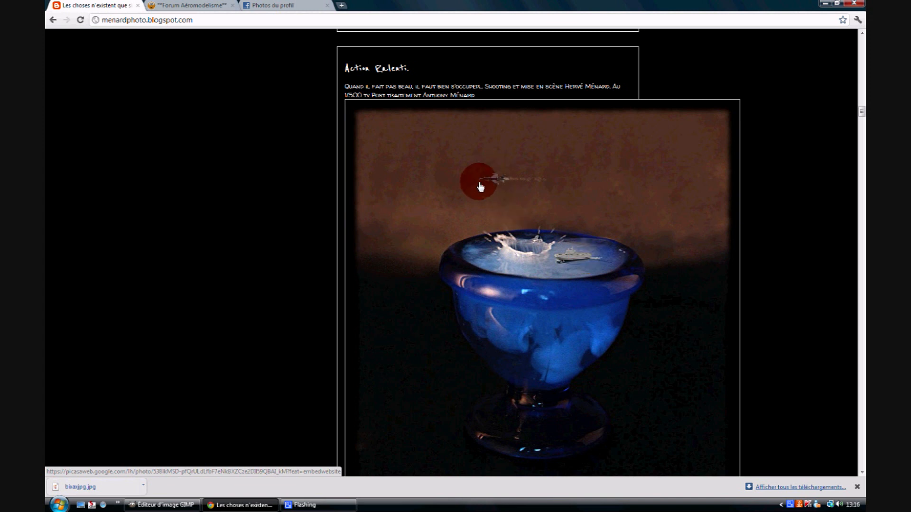
Examine the summer 2011 banner of the aeromodelling forum and the Facebook profile photo, closing the browser when done
left_click(214, 4)
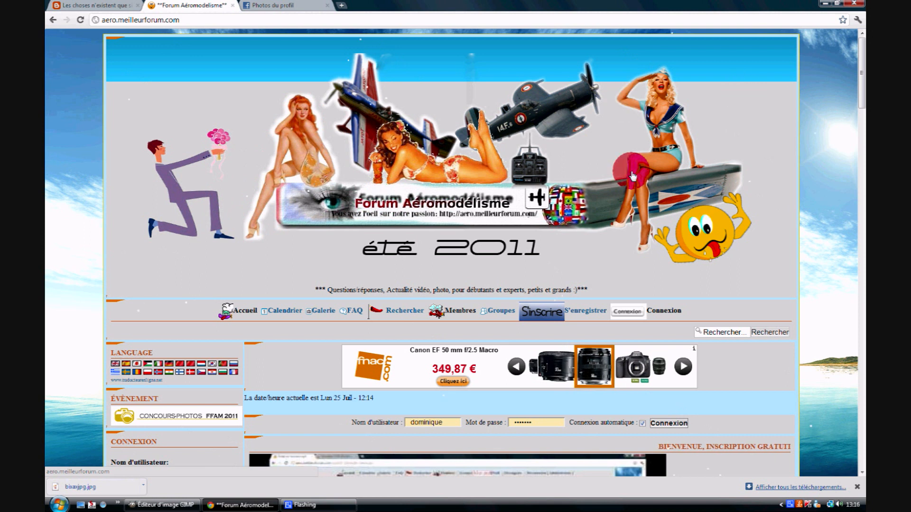
scroll(251, 279, "down", 1)
scroll(251, 279, "up", 1)
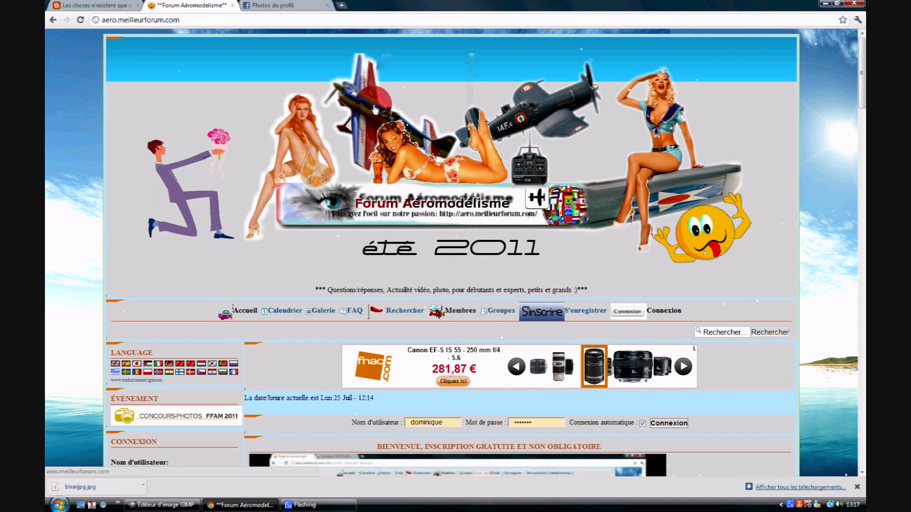
left_click(268, 6)
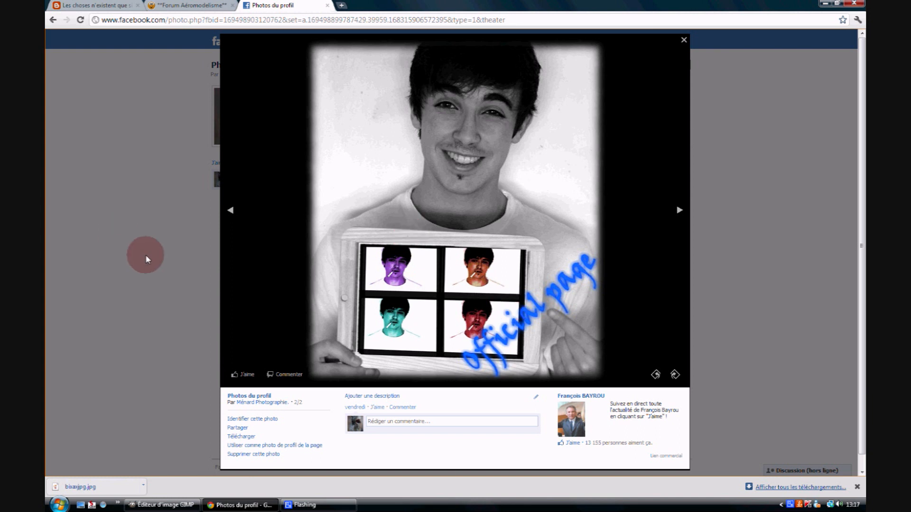
left_click(857, 3)
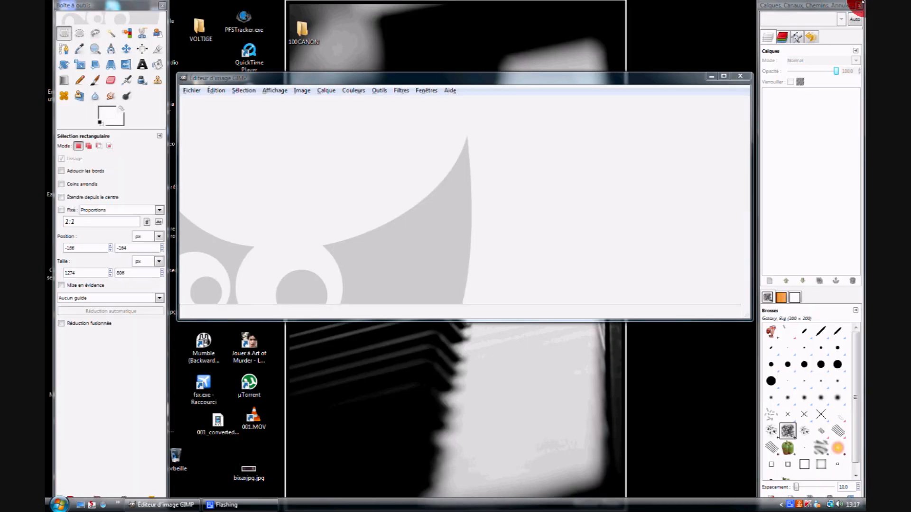
Open the desktop banner picture bixaxjpg.jpg in GIMP and place its window between the toolbox and the layers dock
left_click_drag(249, 469, 375, 209)
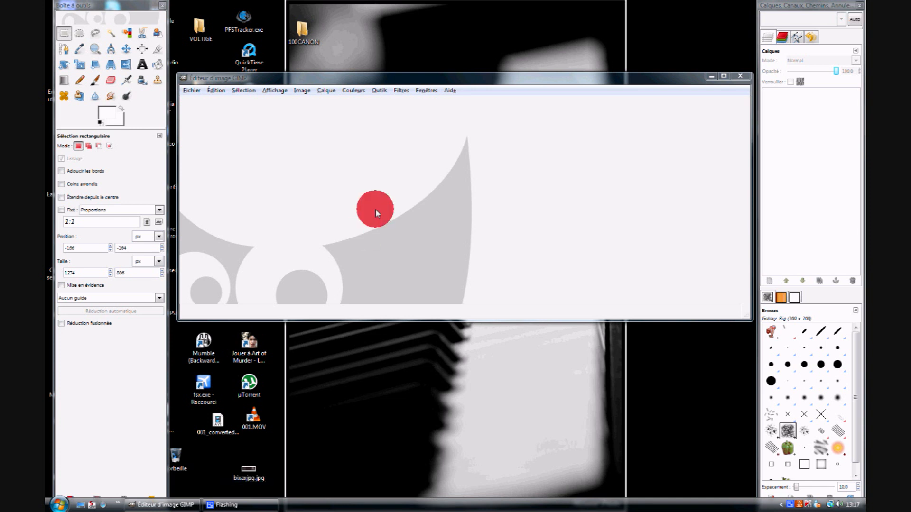
left_click_drag(315, 78, 299, 84)
left_click_drag(243, 472, 407, 432)
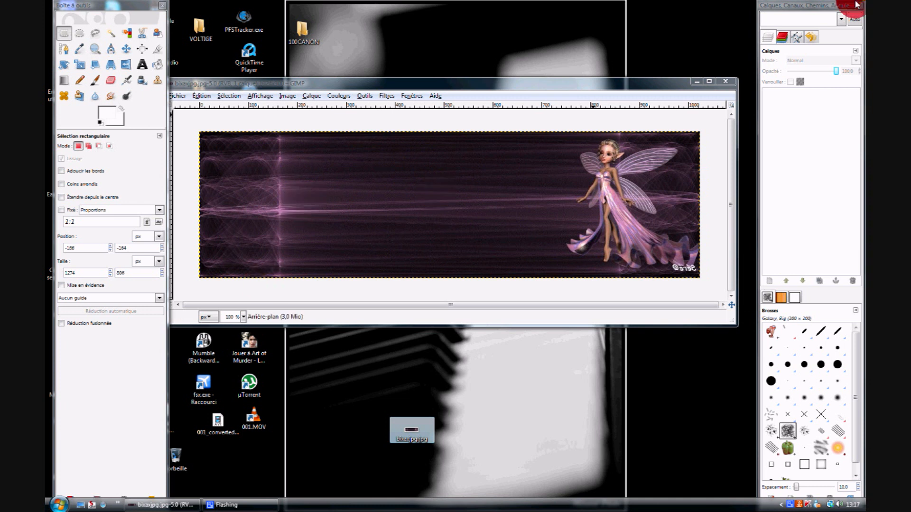
left_click_drag(558, 86, 571, 87)
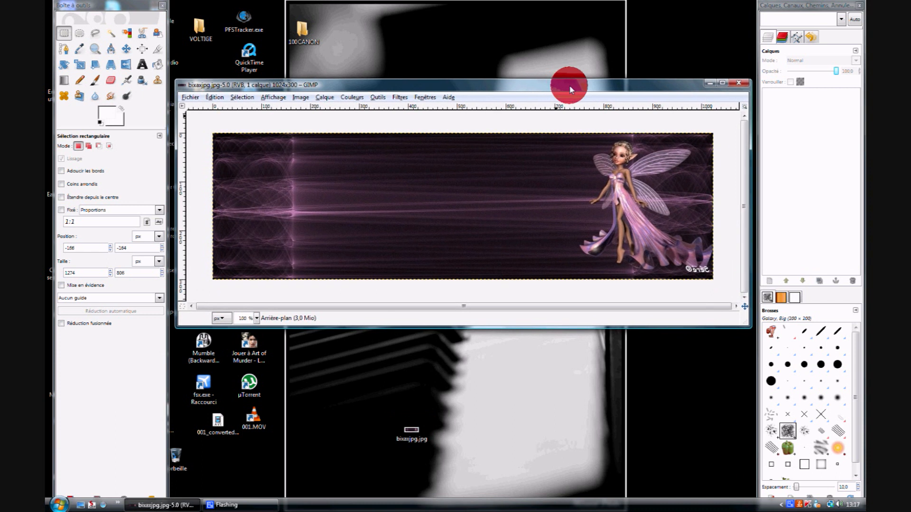
Show the layers of the bixaxjpg.jpg banner image in the layers dock
left_click(839, 20)
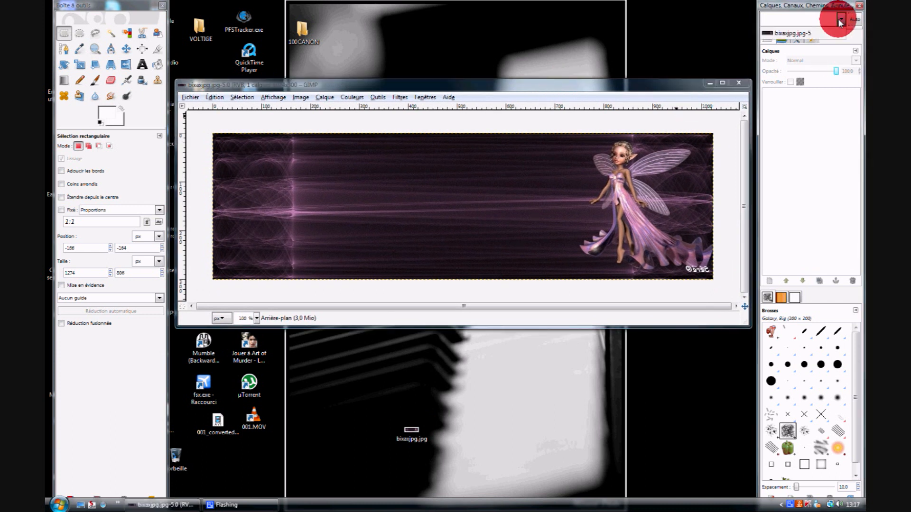
left_click(796, 34)
mouse_move(803, 97)
left_mouse_down()
mouse_move(819, 100)
mouse_move(804, 118)
mouse_move(811, 101)
mouse_move(448, 332)
left_mouse_up()
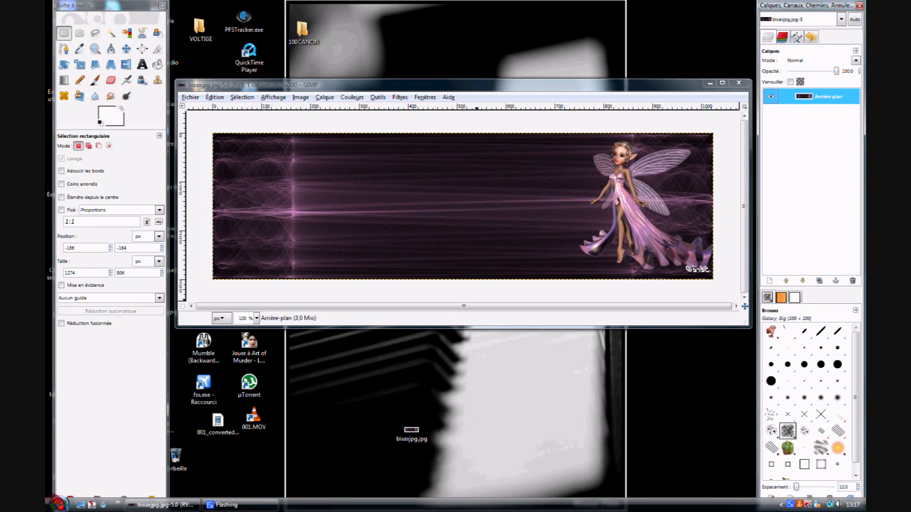
Switch to Google Chrome and search Google Images for "baguette fée"
key("super")
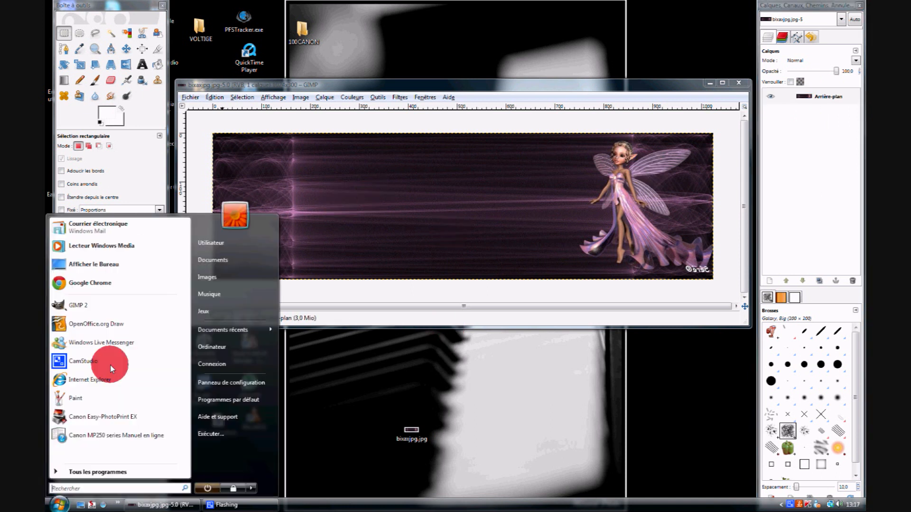
left_click(94, 283)
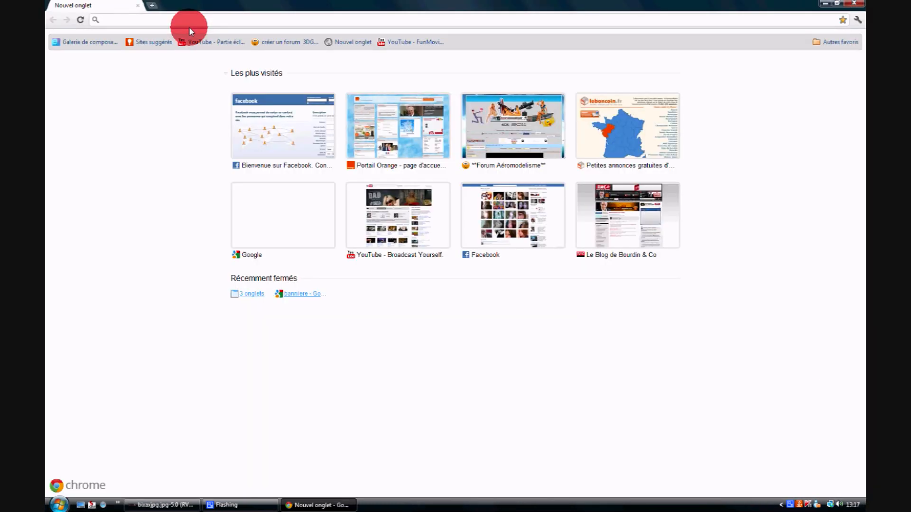
type("ba")
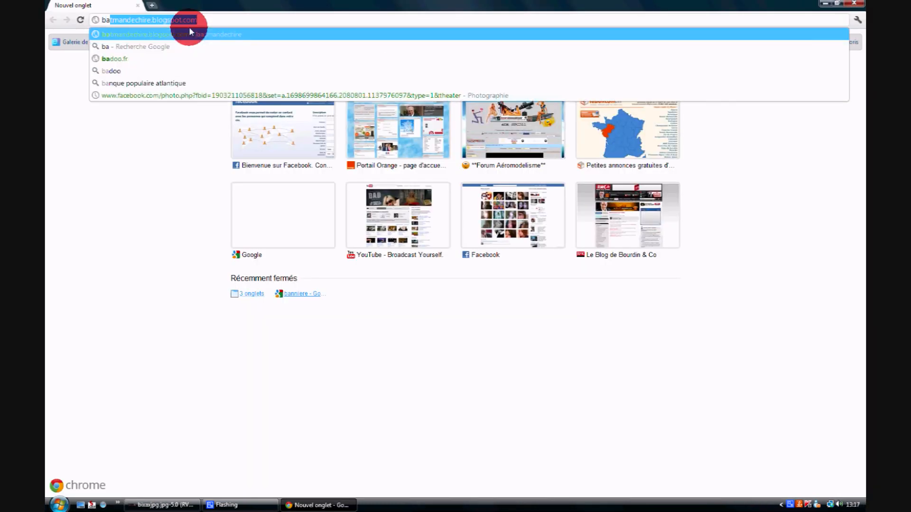
type("guette ")
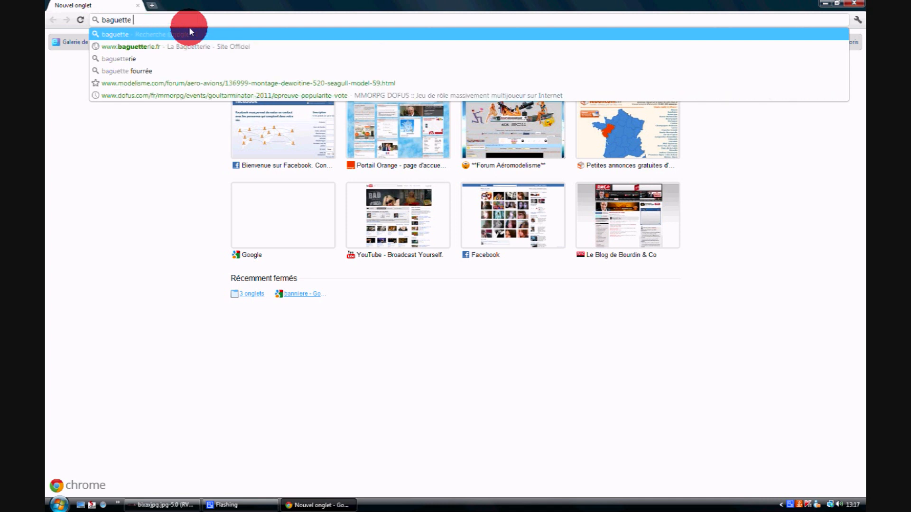
type("fée")
key("Return")
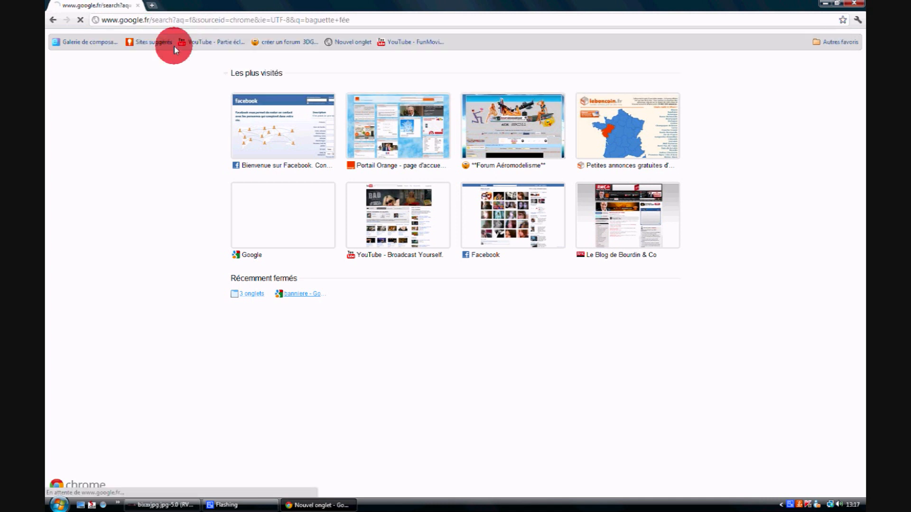
left_click(80, 36)
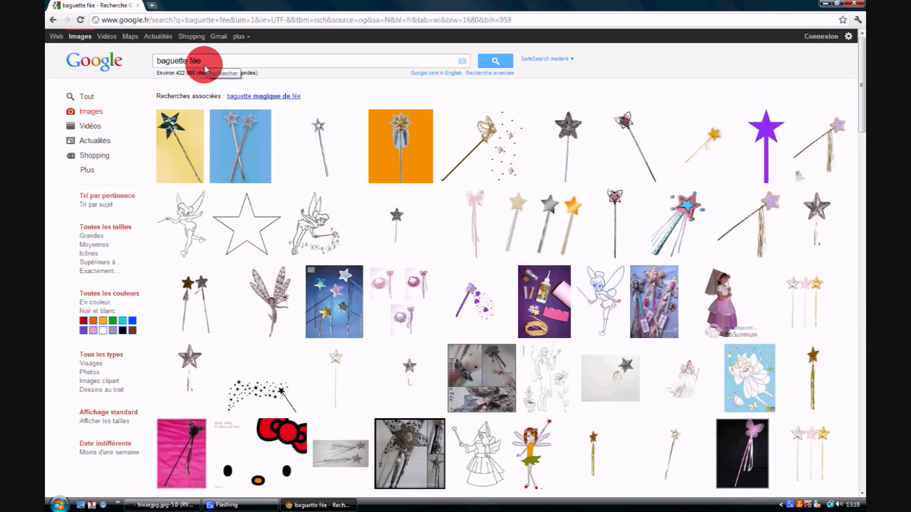
Browse the wand results, open the butterfly-shaped fairy wand from decorsetvous.fr and copy its picture
mouse_move(453, 216)
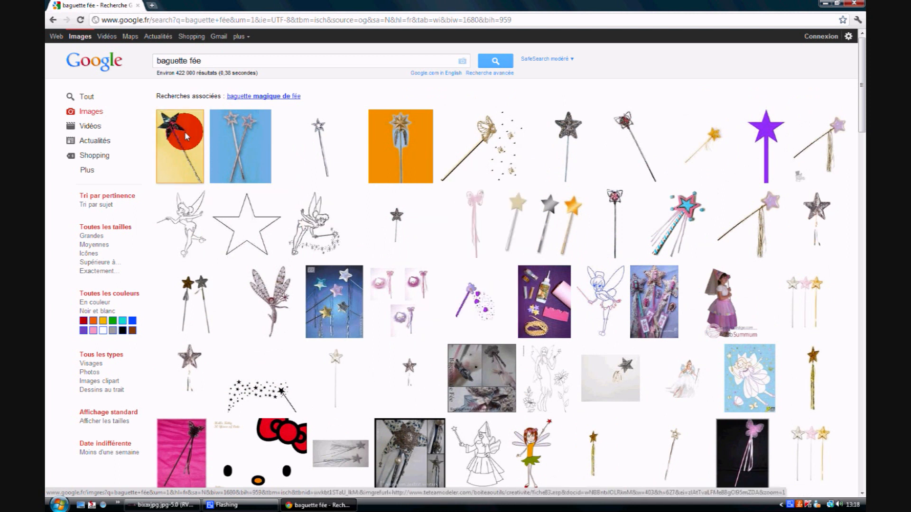
mouse_move(184, 131)
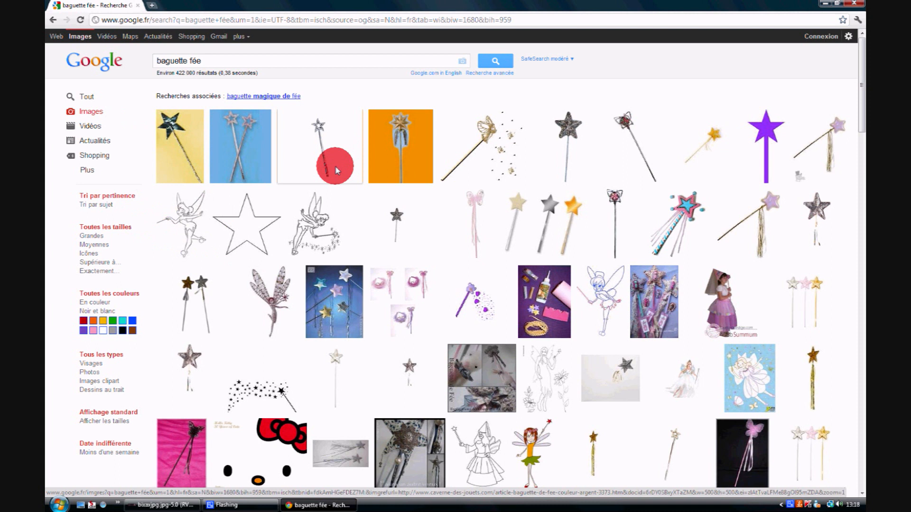
scroll(351, 180, "down", 2)
scroll(363, 212, "down", 3)
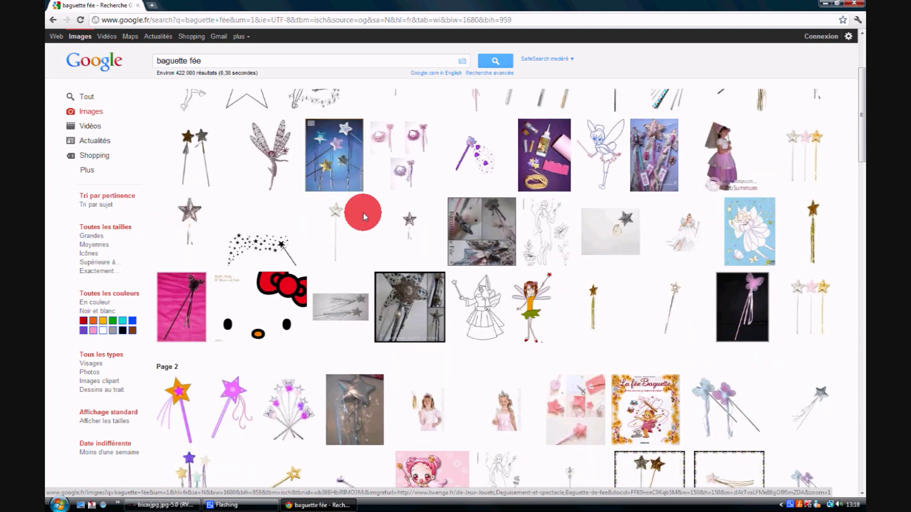
scroll(368, 219, "up", 5)
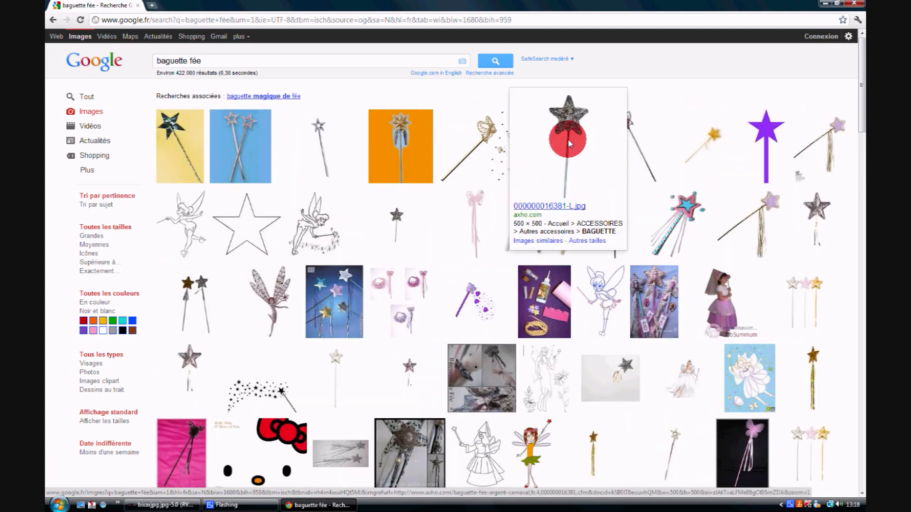
left_click(639, 148)
right_click(369, 192)
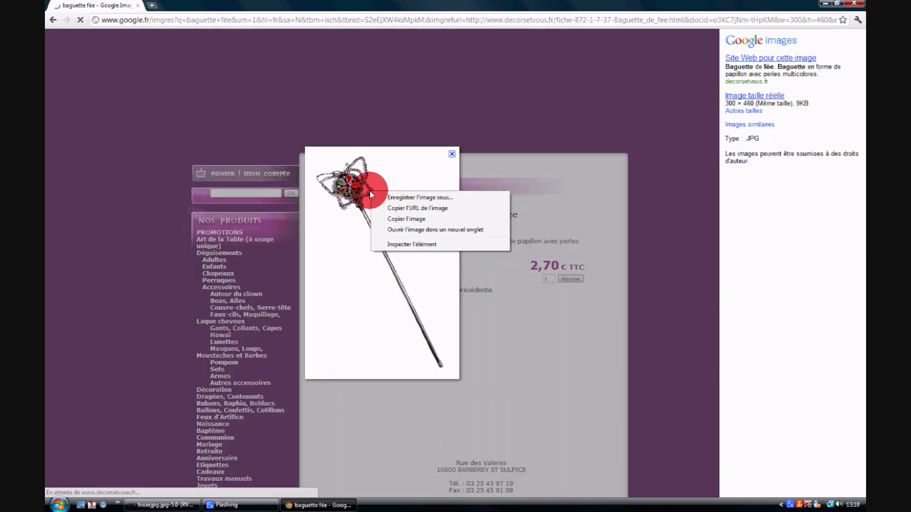
left_click(389, 219)
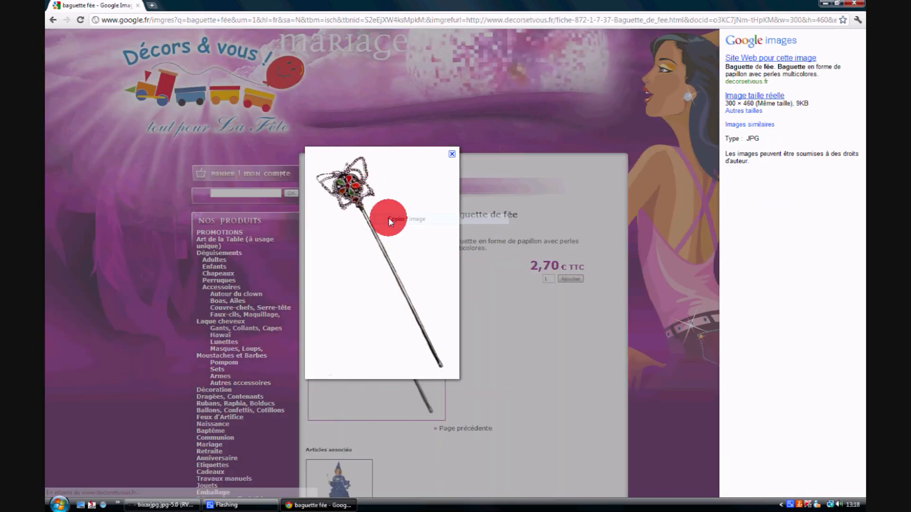
Switch back to GIMP and create a new blank image 1024 pixels wide and 642 pixels high
left_click(214, 493)
left_click(198, 95)
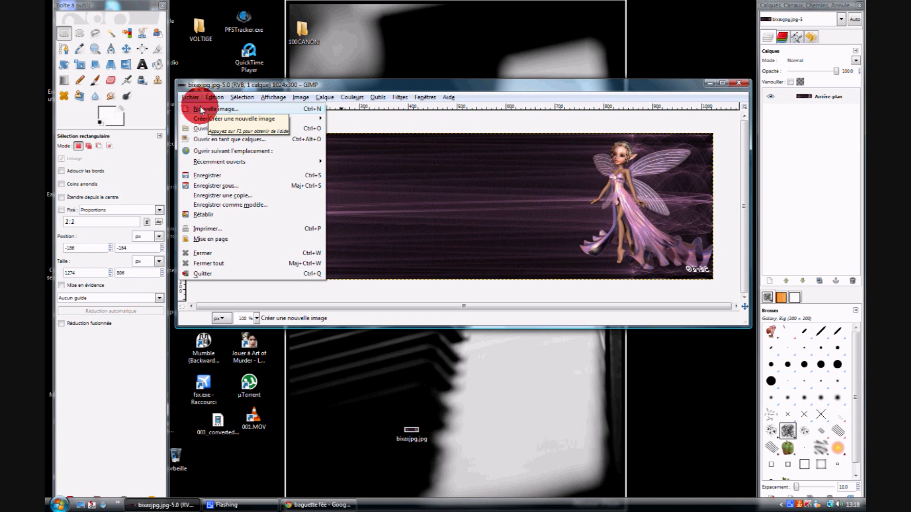
left_click(201, 109)
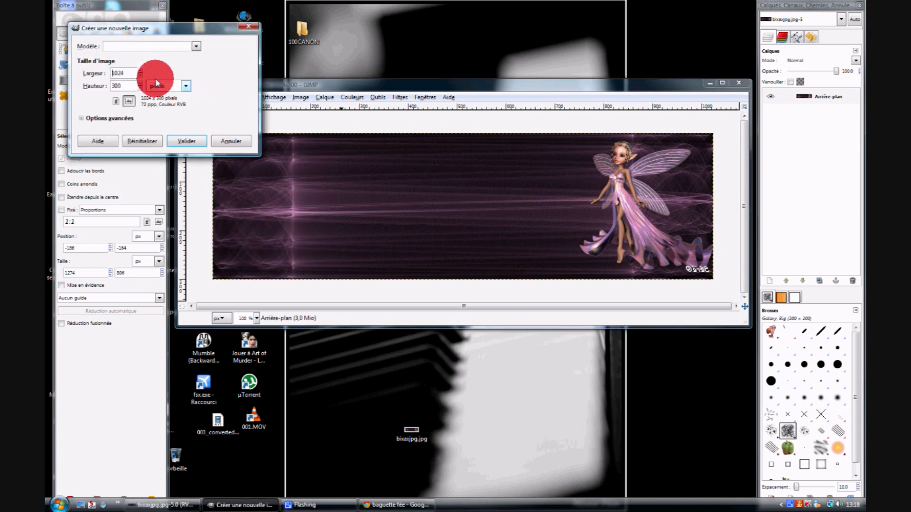
double_click(140, 84)
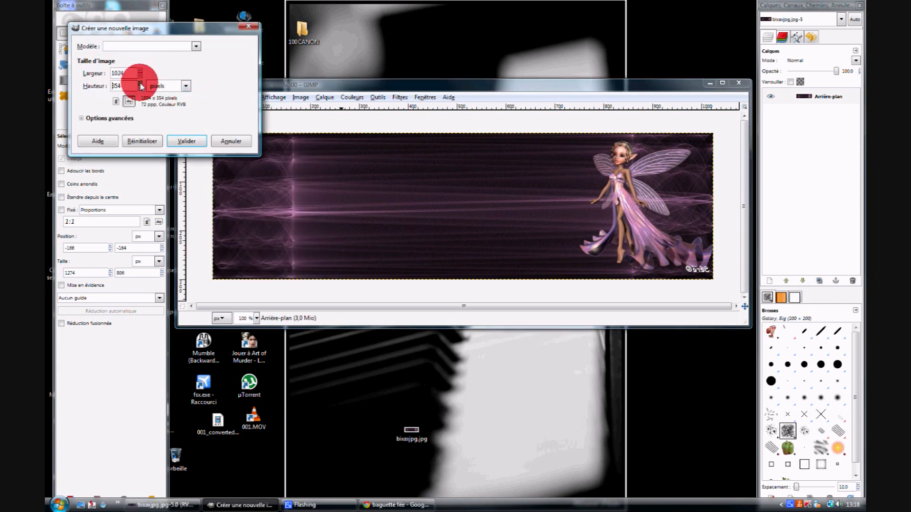
left_click_drag(141, 85, 154, 110)
left_click(186, 141)
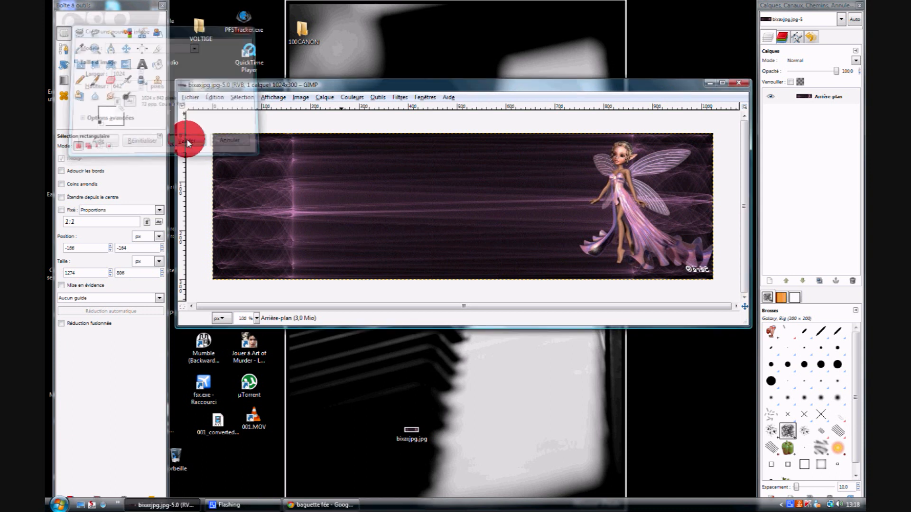
left_click_drag(369, 124, 398, 75)
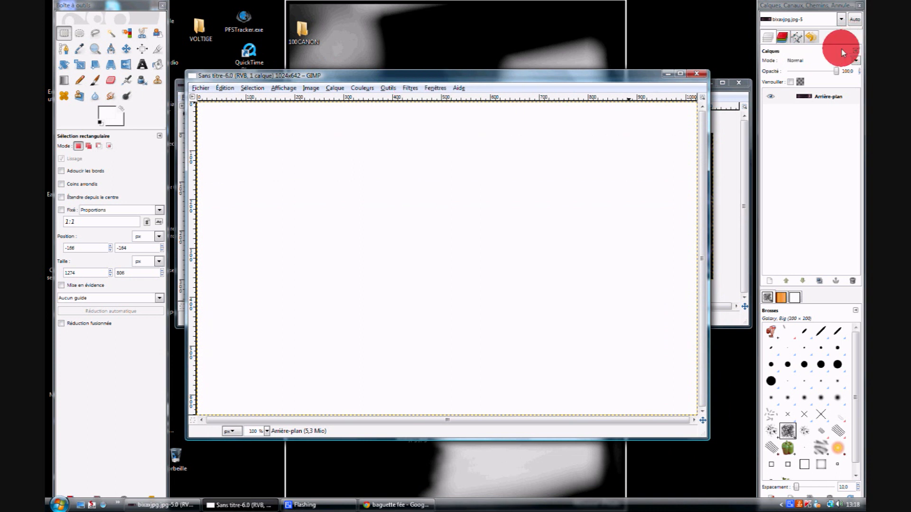
Show the layers of the new untitled image and delete its background layer
left_click(838, 20)
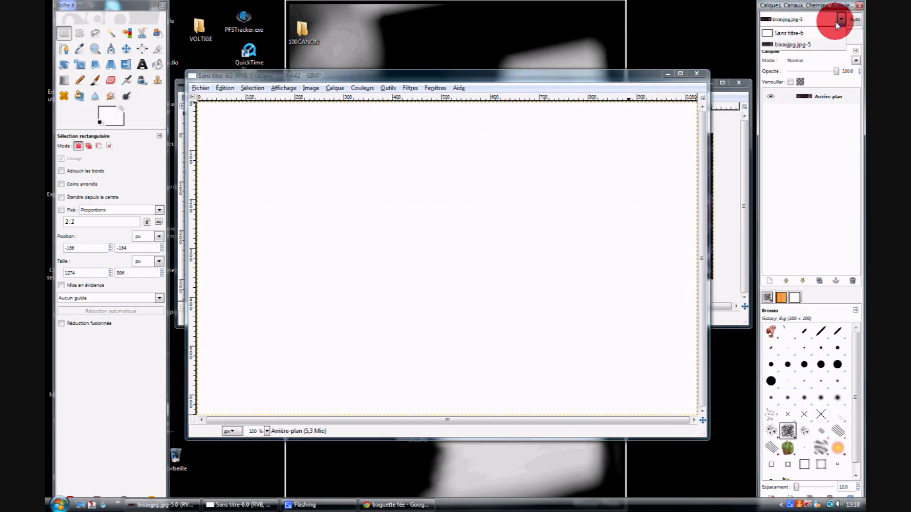
left_click(791, 33)
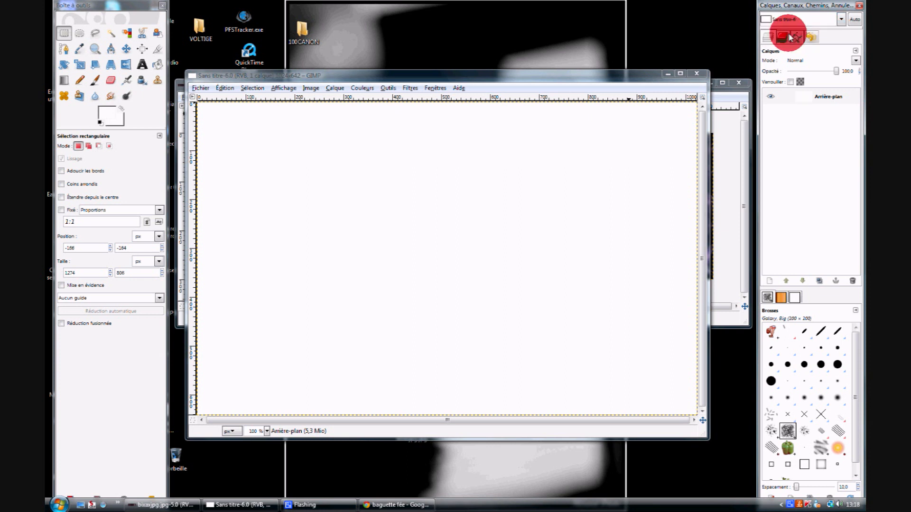
right_click(817, 98)
left_click(747, 171)
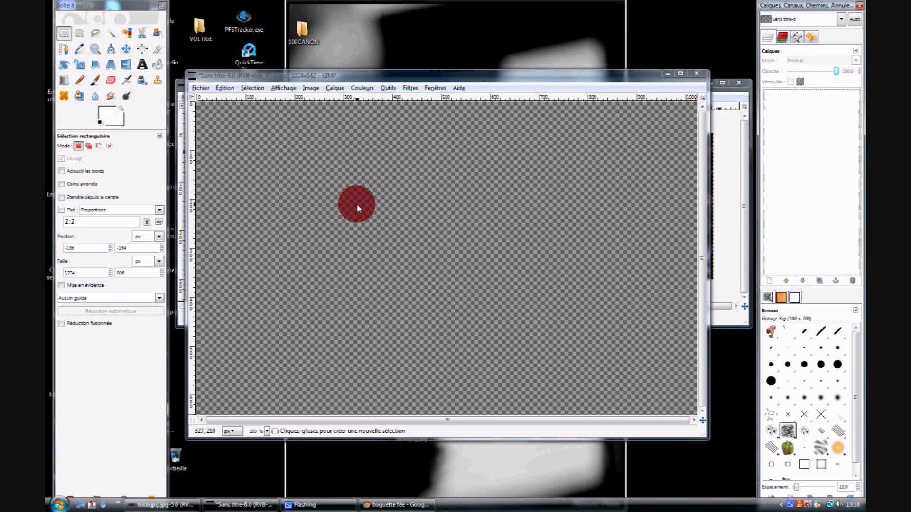
Paste the copied fairy wand picture into the empty untitled image
left_click(226, 91)
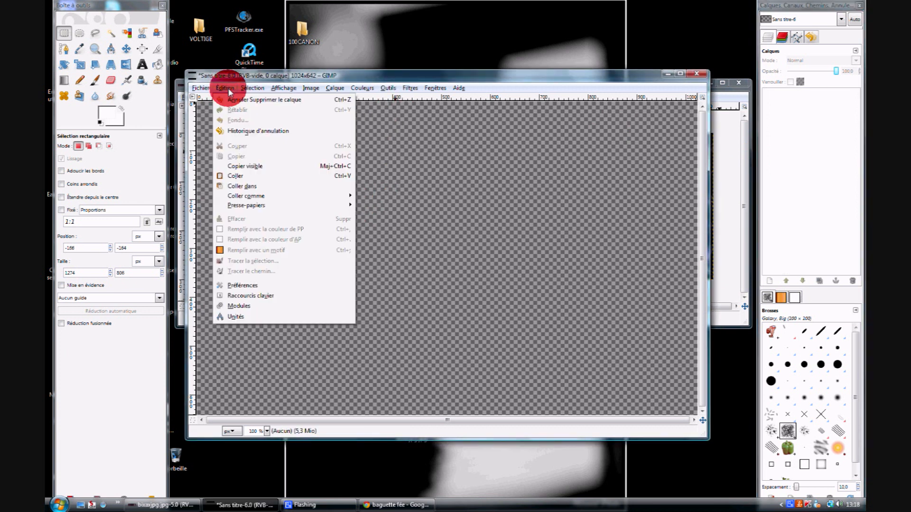
left_click(255, 179)
key("ctrl")
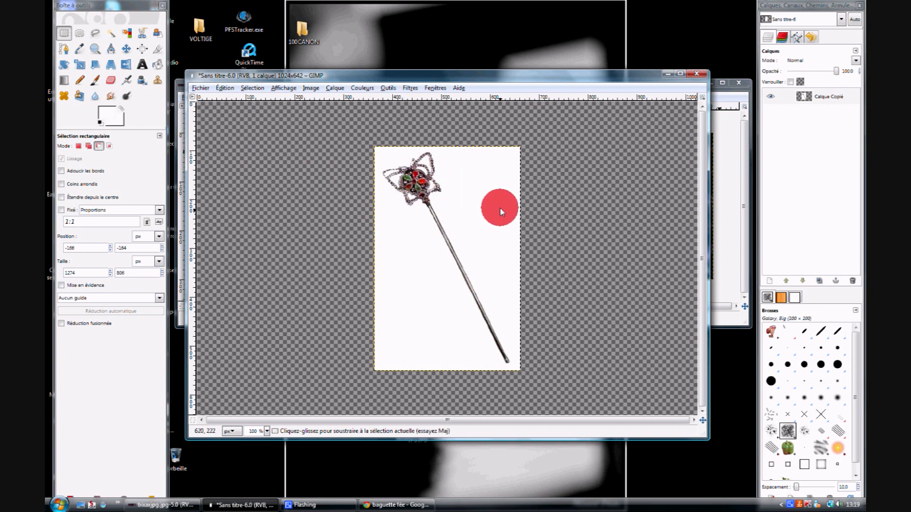
scroll(500, 209, "up", 3)
scroll(409, 200, "down", 3)
scroll(434, 201, "up", 2)
scroll(434, 193, "down", 2)
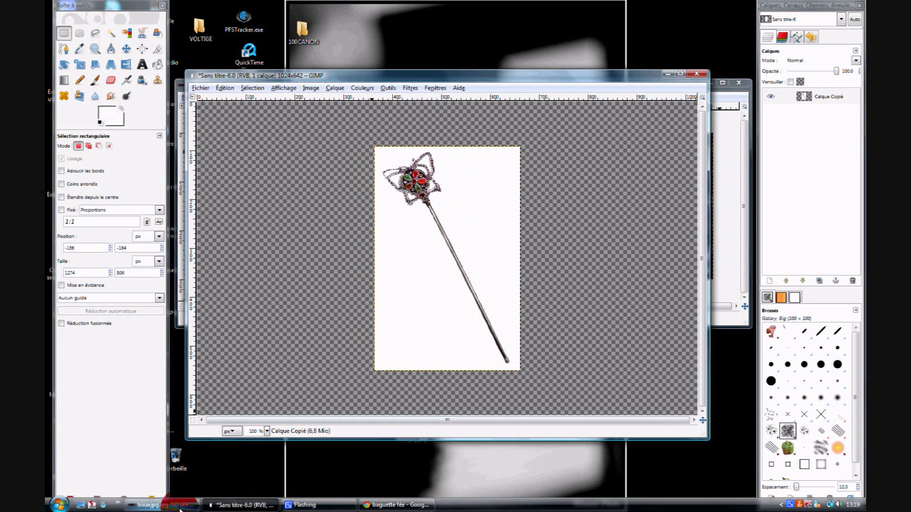
Select the white background around the wand with the Fuzzy Select tool and delete it
left_click(161, 505)
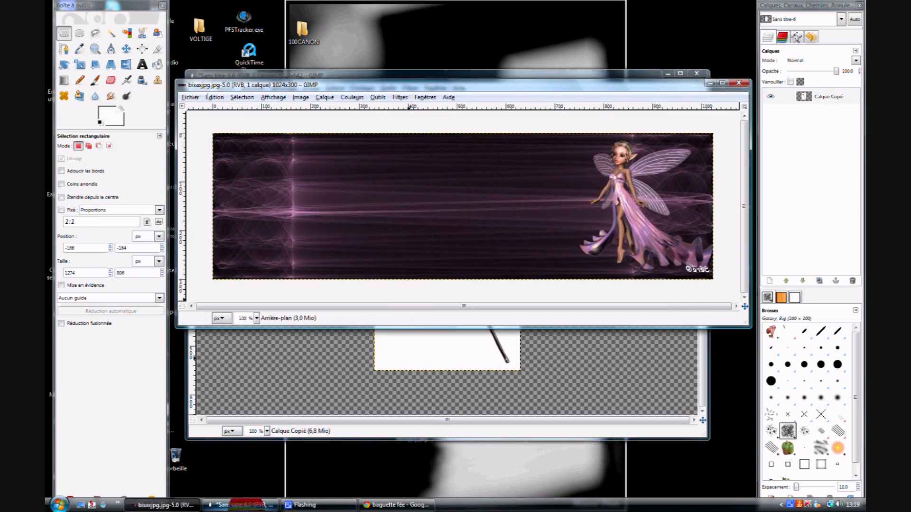
left_click(266, 505)
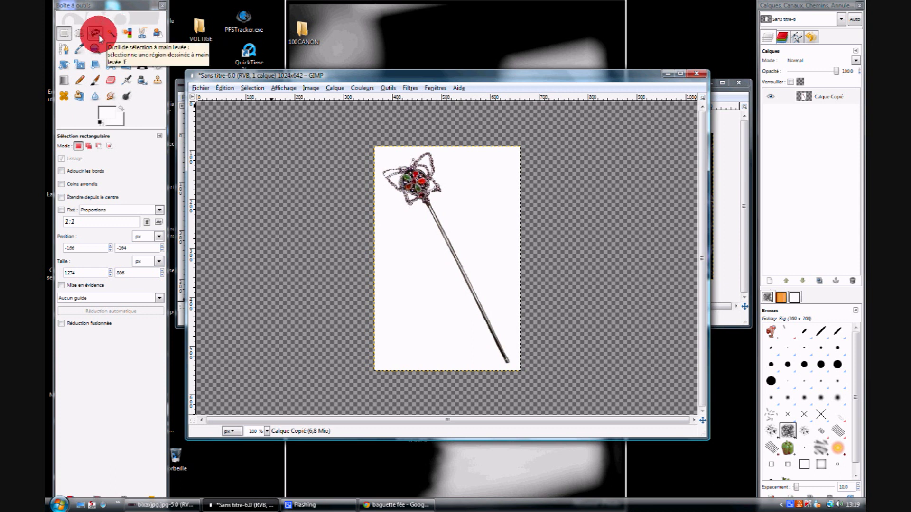
left_click(111, 32)
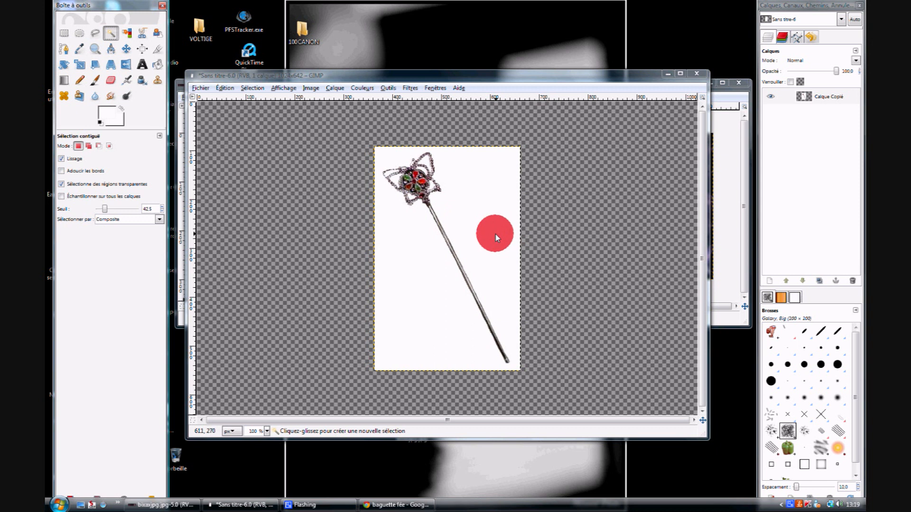
left_click(460, 196)
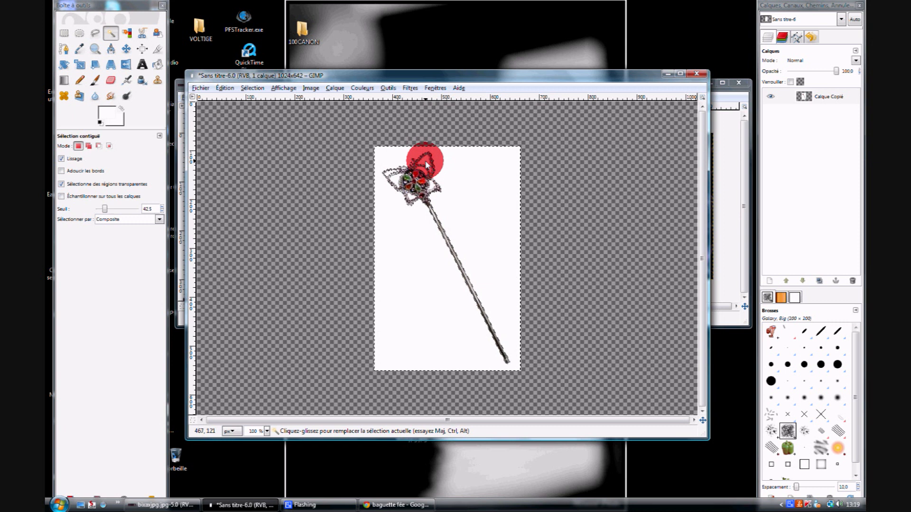
key("shift")
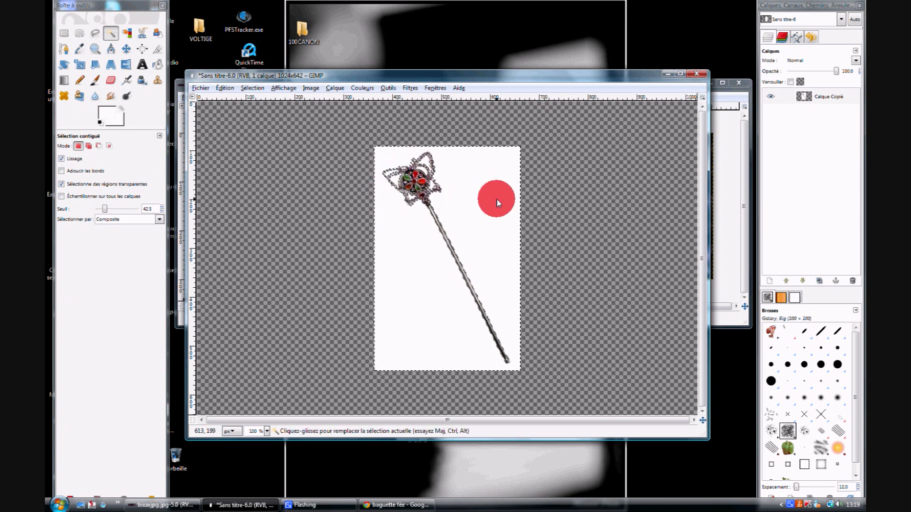
key("Delete")
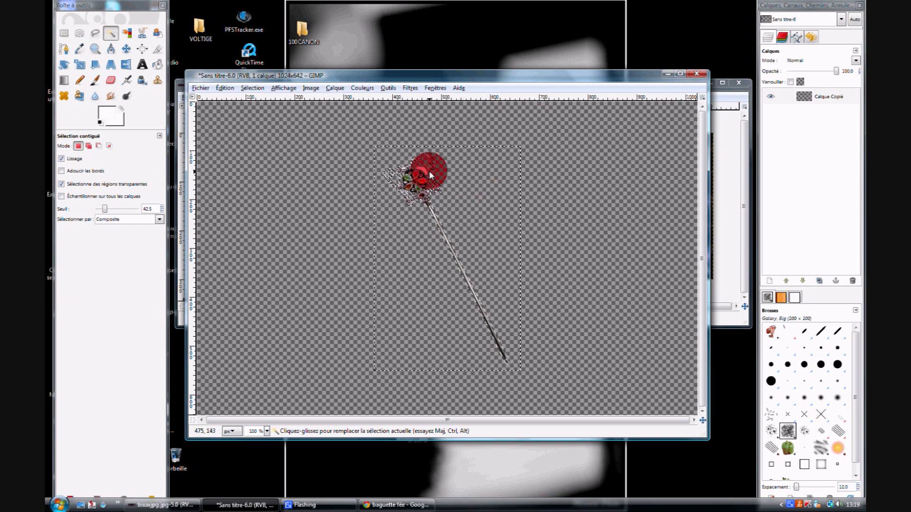
key("shift")
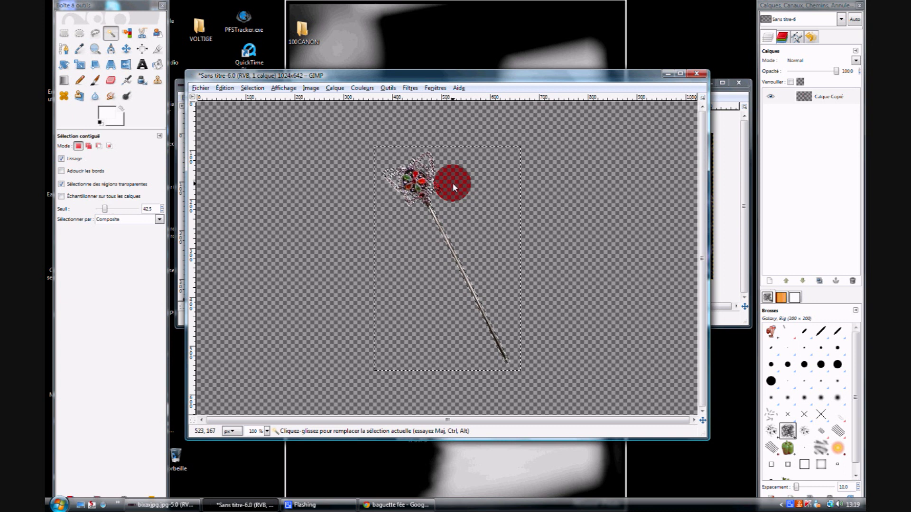
Invert the selection so that it covers the wand instead of its surroundings
left_click(252, 88)
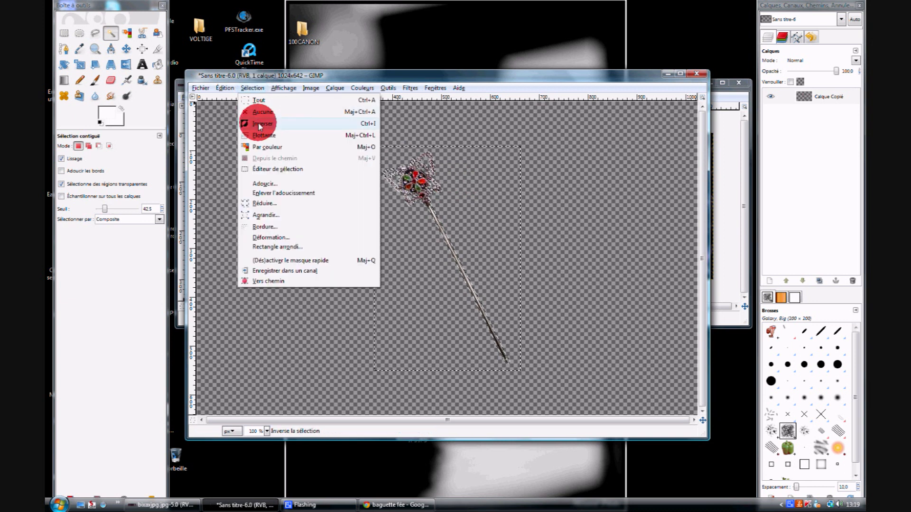
left_click(259, 124)
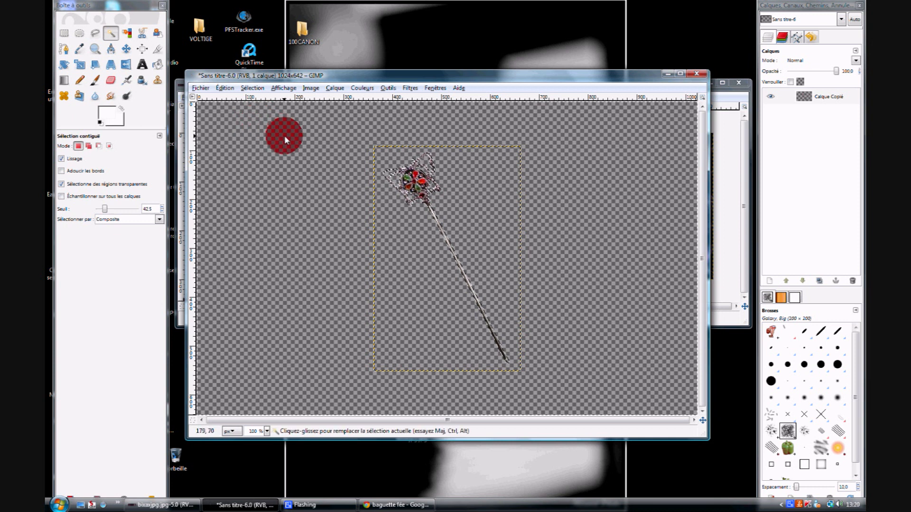
key("Delete")
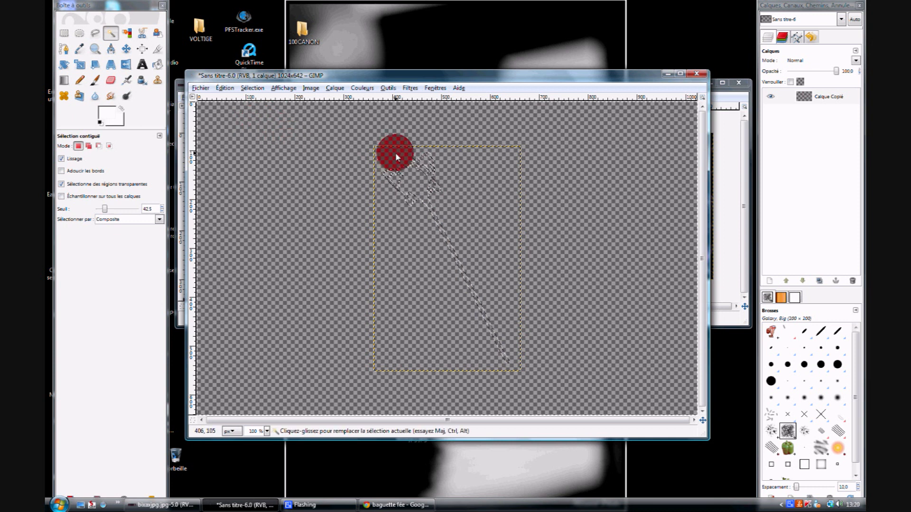
key("ctrl")
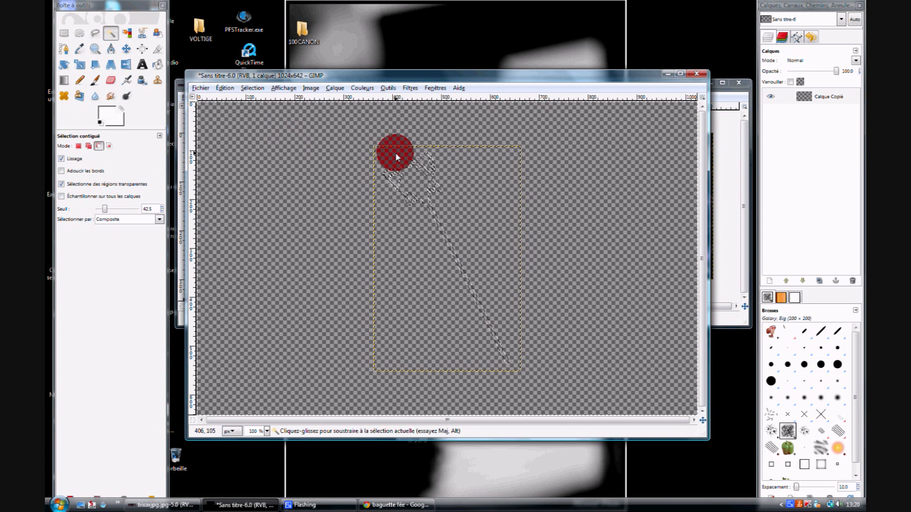
key("ctrl+z")
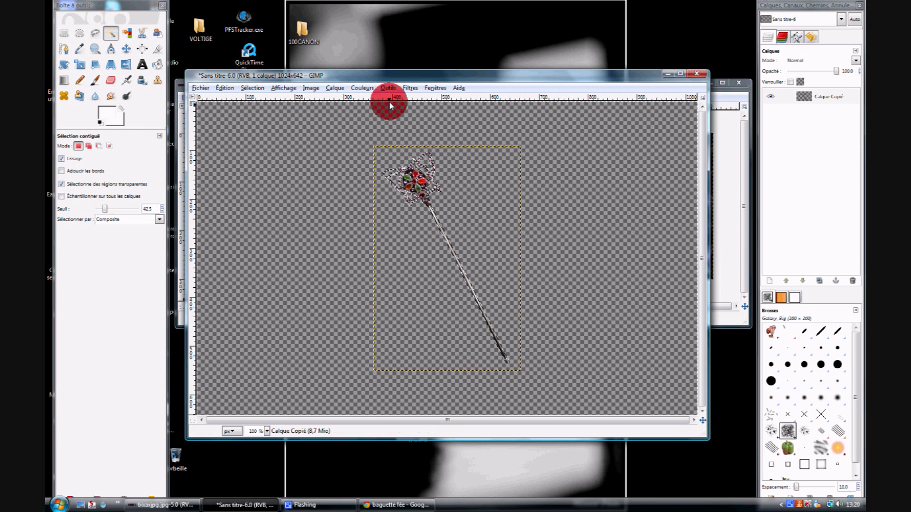
Copy the selected wand and close the untitled image without saving it
left_click(227, 89)
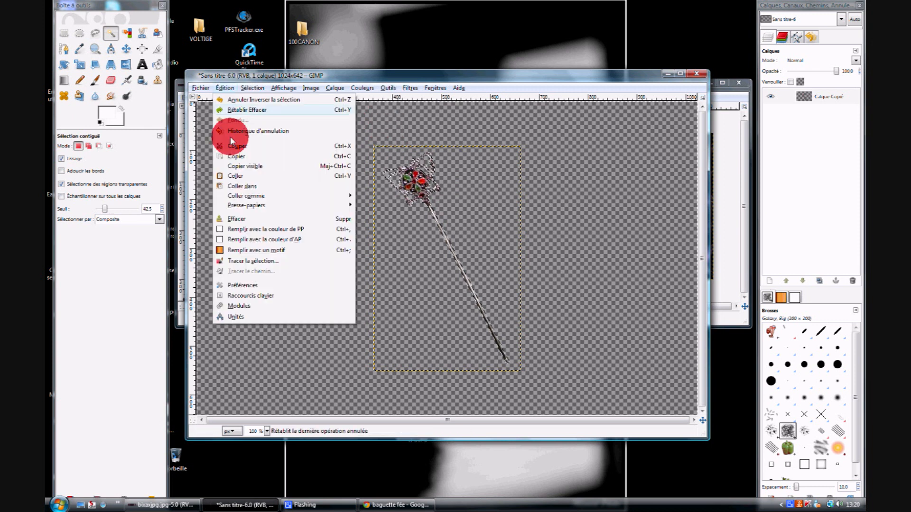
left_click(240, 155)
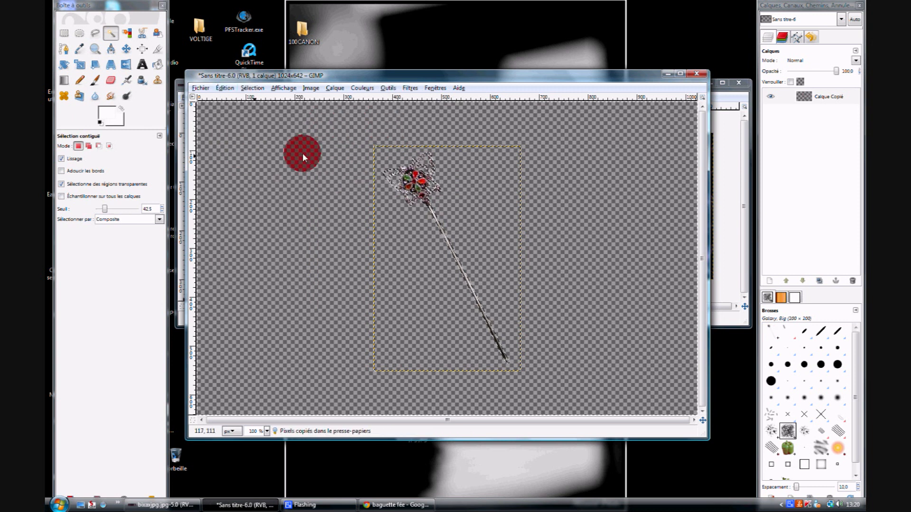
left_click(694, 75)
left_click(453, 302)
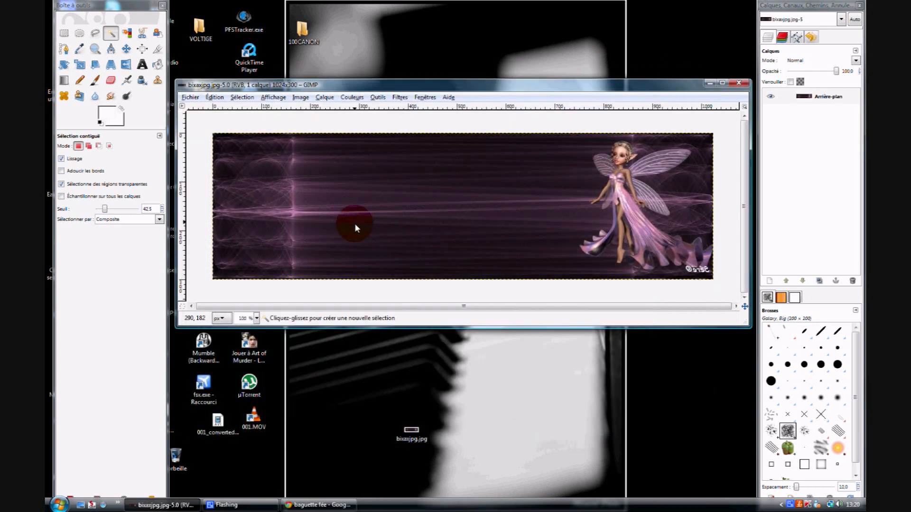
Paste the wand into the fairy banner and move the floating selection towards the banner's left half
key("ctrl+v")
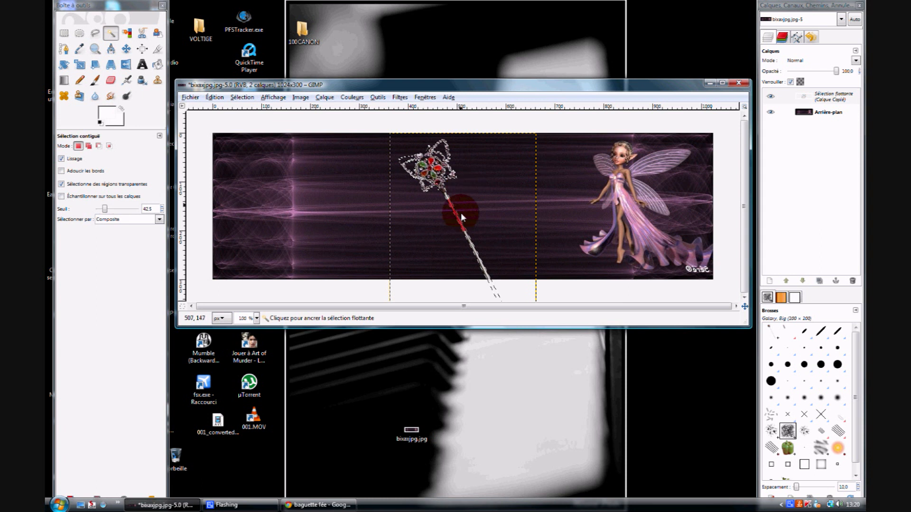
left_click(469, 241)
left_click_drag(468, 239, 404, 213)
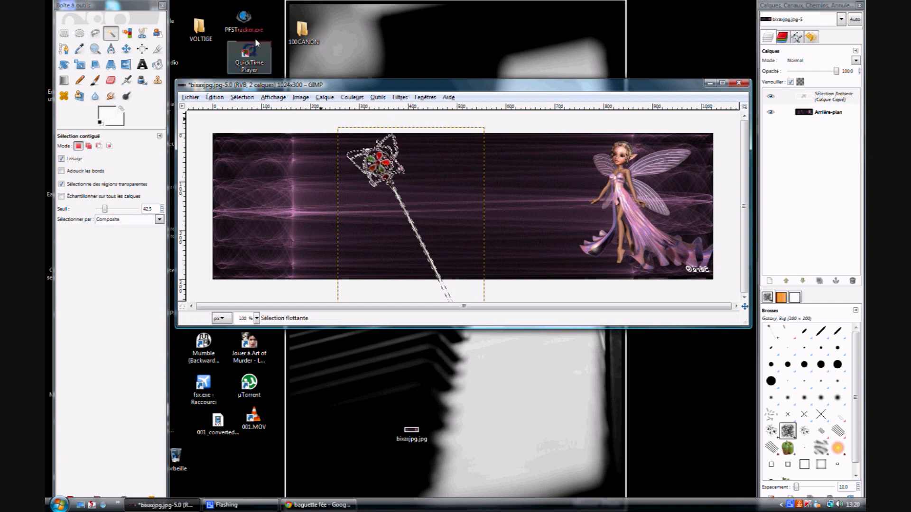
left_click_drag(425, 254, 372, 221)
Start scaling the floating wand and link its width and height to keep the proportions
left_click(118, 63)
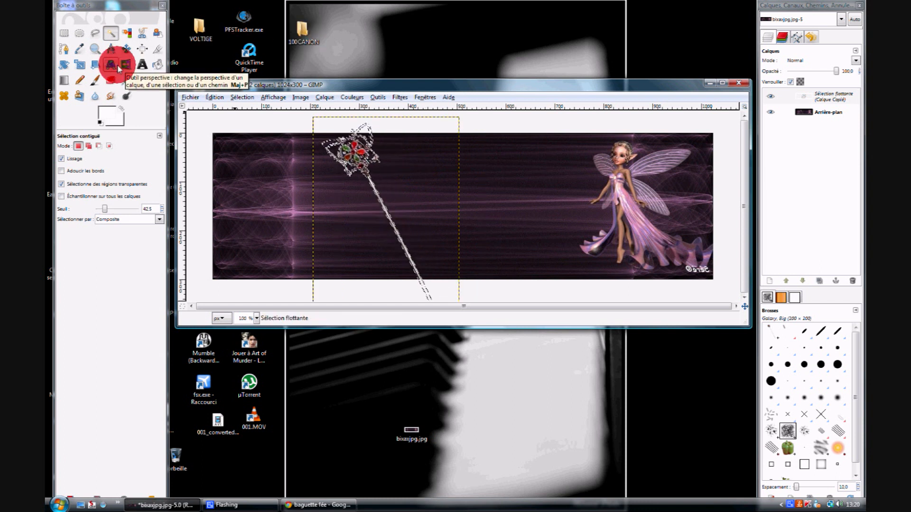
left_click(80, 65)
left_click(400, 214)
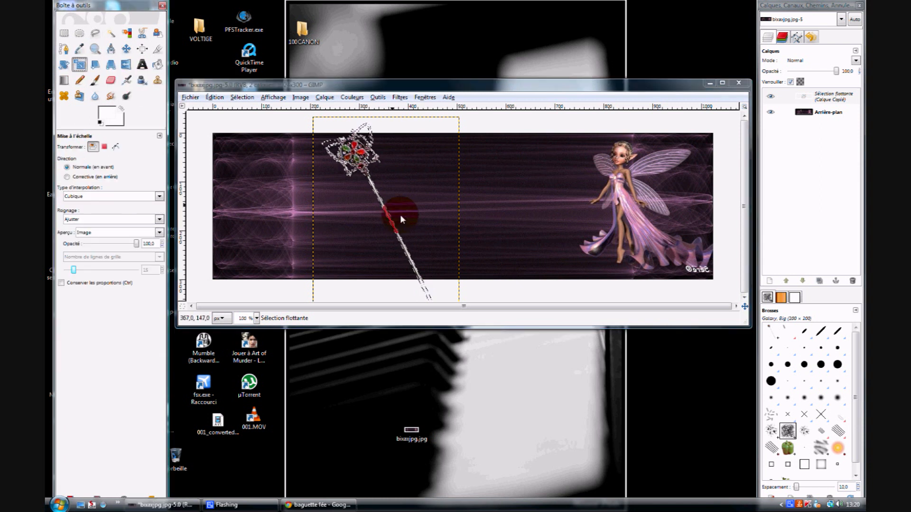
left_click(358, 166)
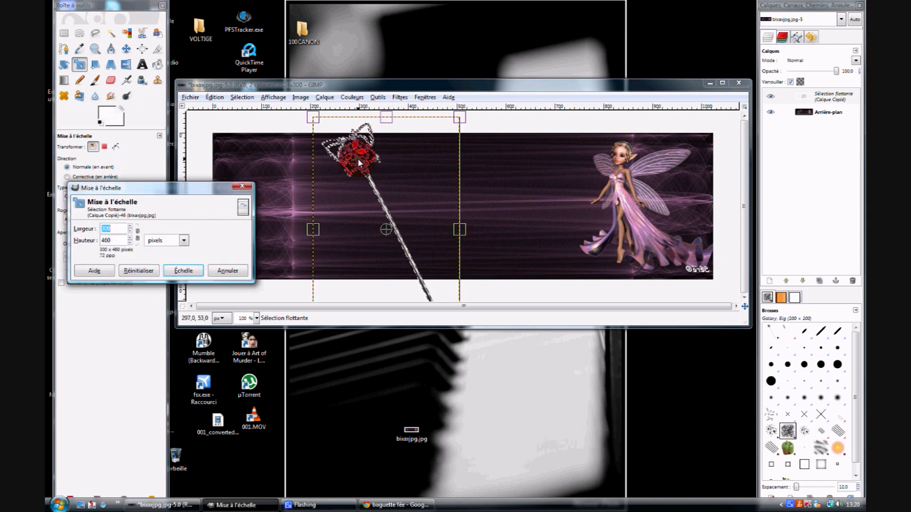
left_click(138, 234)
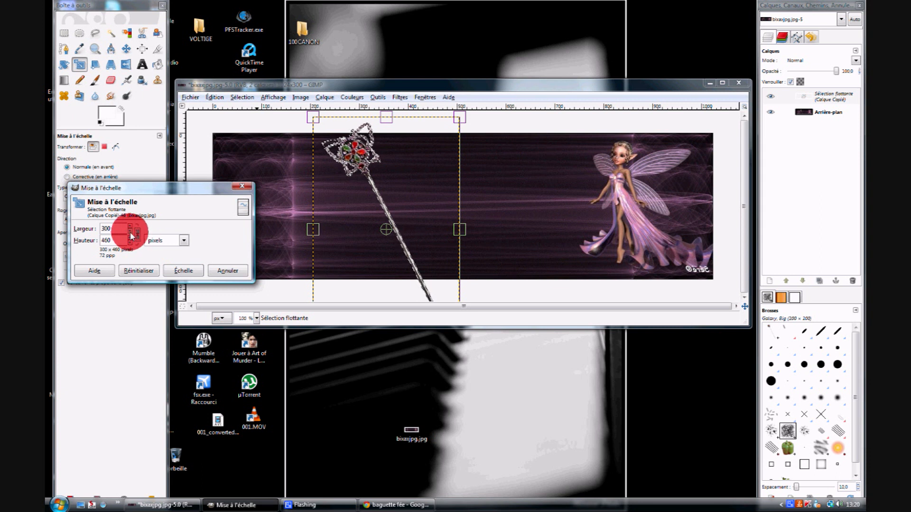
left_click(131, 233)
left_click(131, 235)
left_click_drag(133, 236, 140, 241)
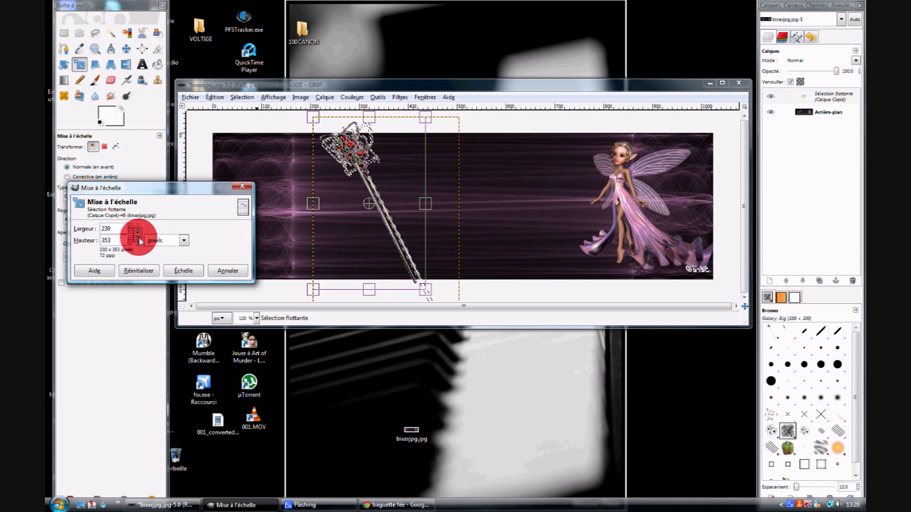
left_click(138, 238)
left_click(131, 233)
left_click(131, 233)
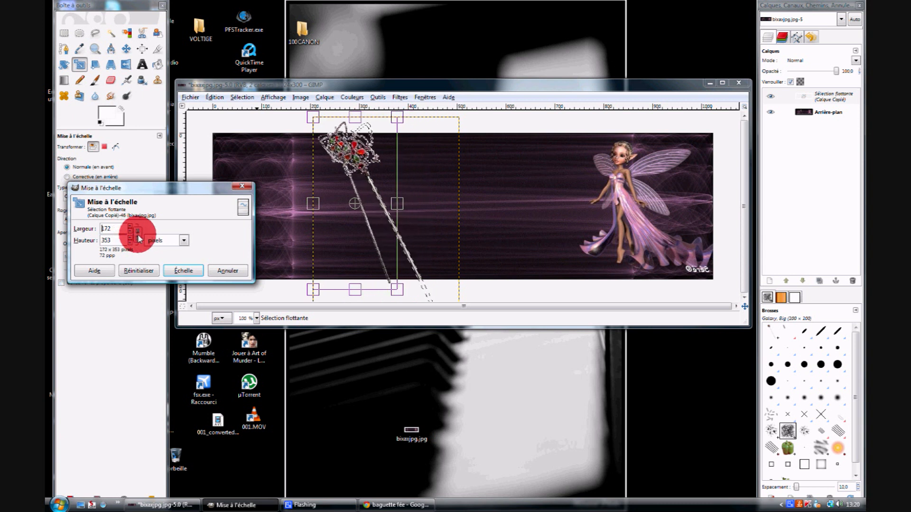
left_click(138, 235)
Scale the wand down to about 148 × 227 pixels and place it at the fairy's outstretched hand
left_click_drag(399, 293, 406, 228)
left_click_drag(423, 283, 412, 226)
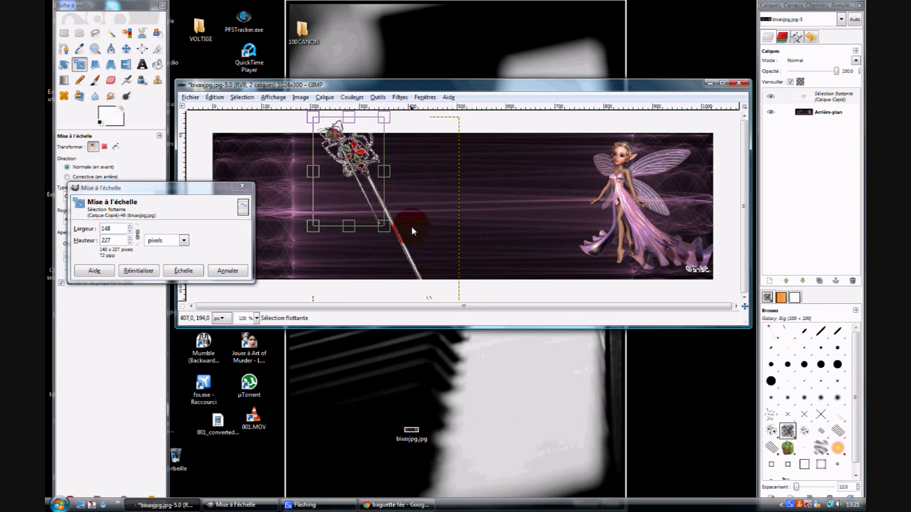
left_click_drag(349, 174, 410, 288)
left_click_drag(370, 208, 594, 199)
left_click(181, 270)
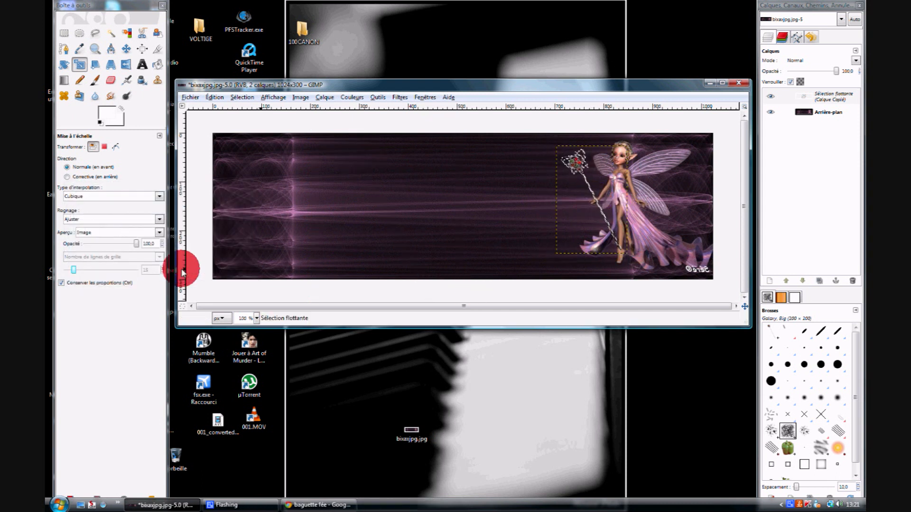
Rotate the floating wand by about -26.02 degrees so that it leans outward from the fairy's hand
left_click(67, 66)
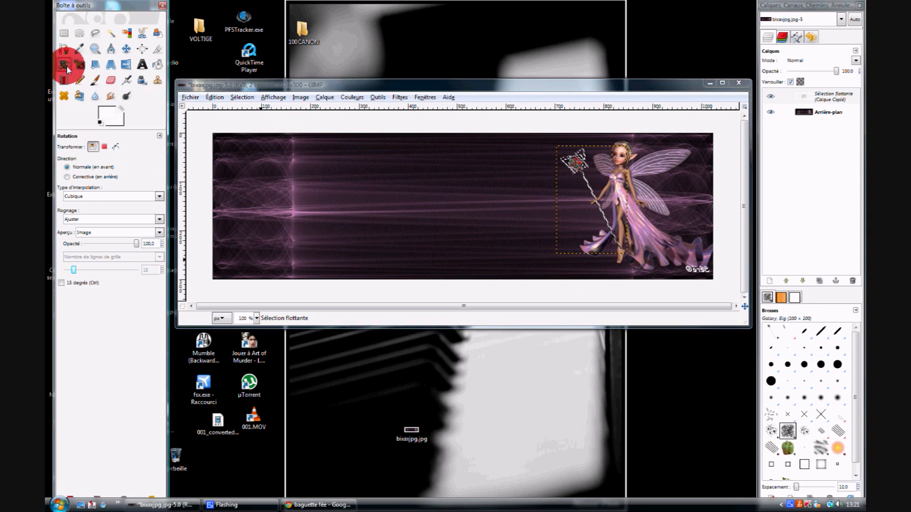
left_click(578, 166)
left_click_drag(269, 168, 331, 183)
mouse_move(542, 178)
left_mouse_down()
mouse_move(537, 204)
mouse_move(554, 165)
mouse_move(542, 183)
left_mouse_up()
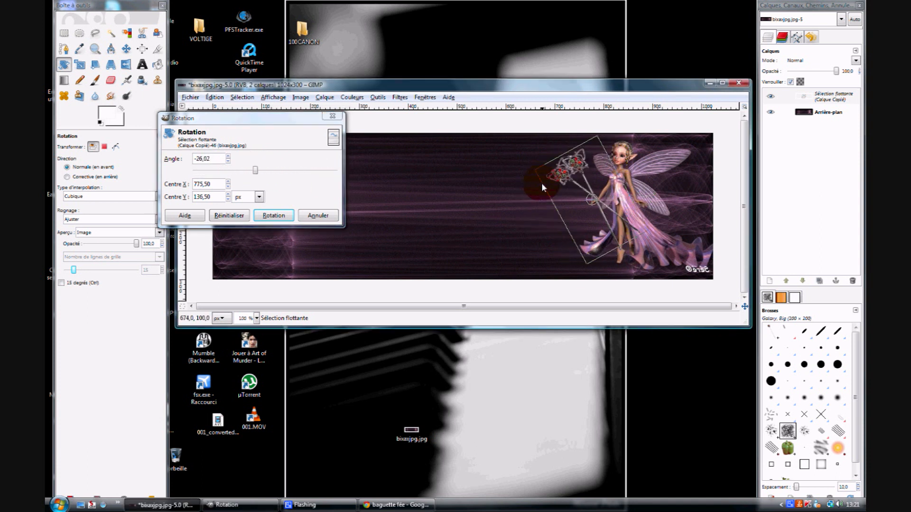
left_click(276, 214)
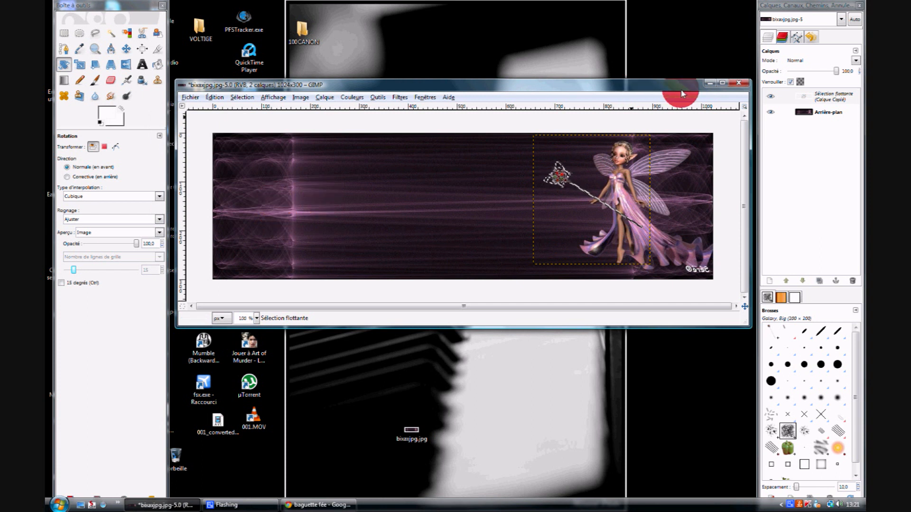
Anchor the floating wand selection to the background layer of the banner
left_click(837, 102)
right_click(837, 102)
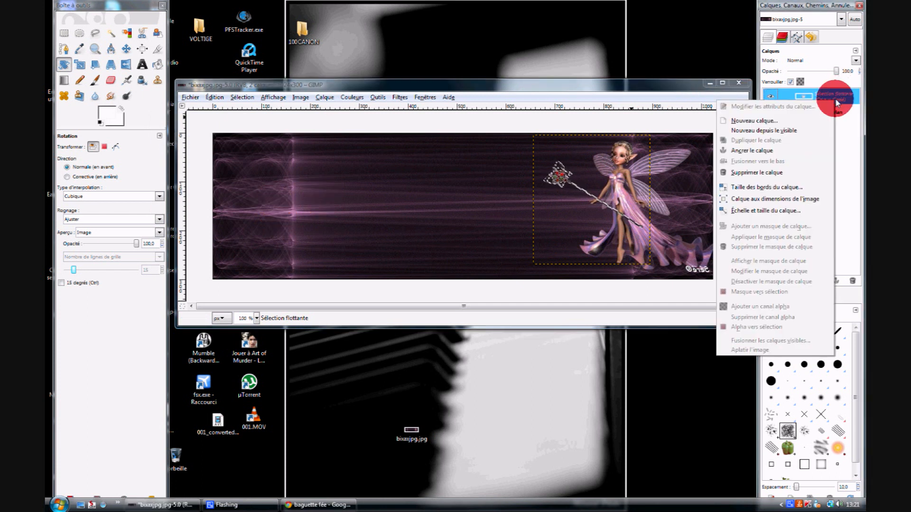
left_click(814, 13)
left_click(840, 19)
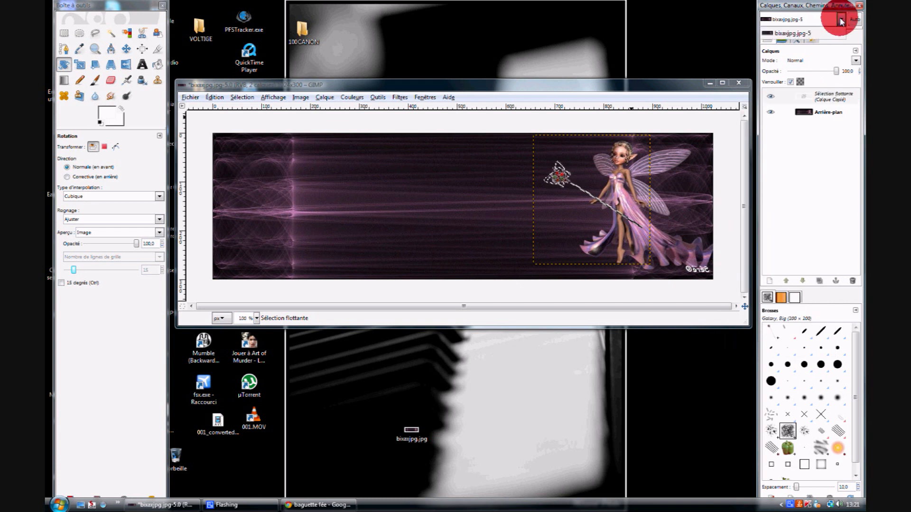
left_click(782, 34)
left_click(830, 93)
right_click(830, 93)
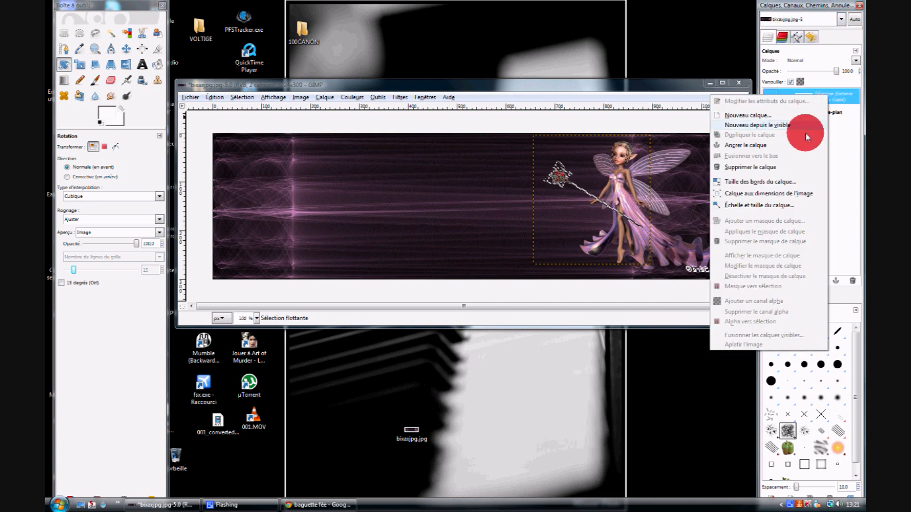
left_click(761, 143)
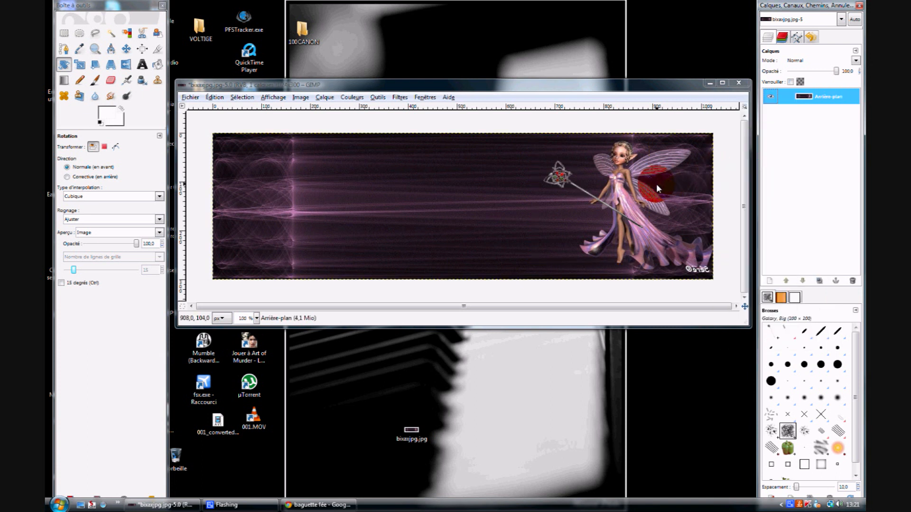
Undo the wand's anchoring, nudge the floating wand slightly down and left to fit the fairy's hand, and anchor it again
key("ctrl+v")
left_click(127, 47)
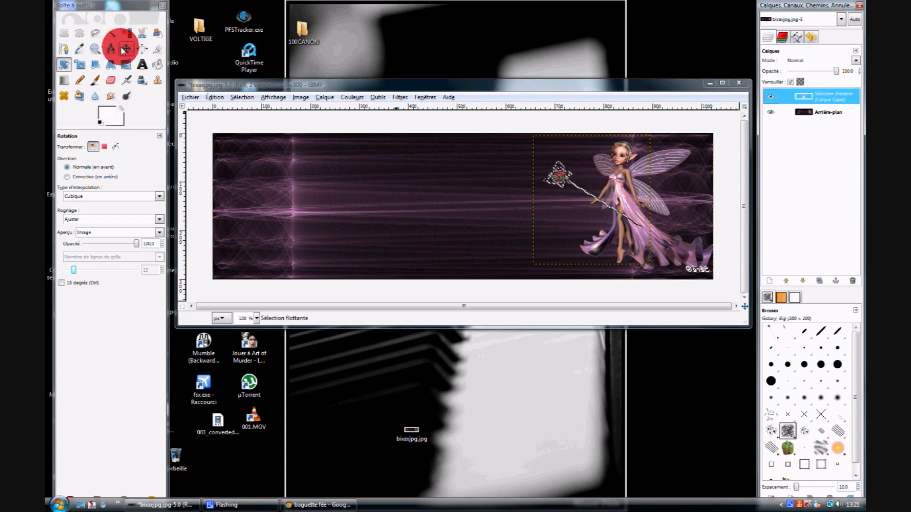
left_click_drag(566, 185, 562, 188)
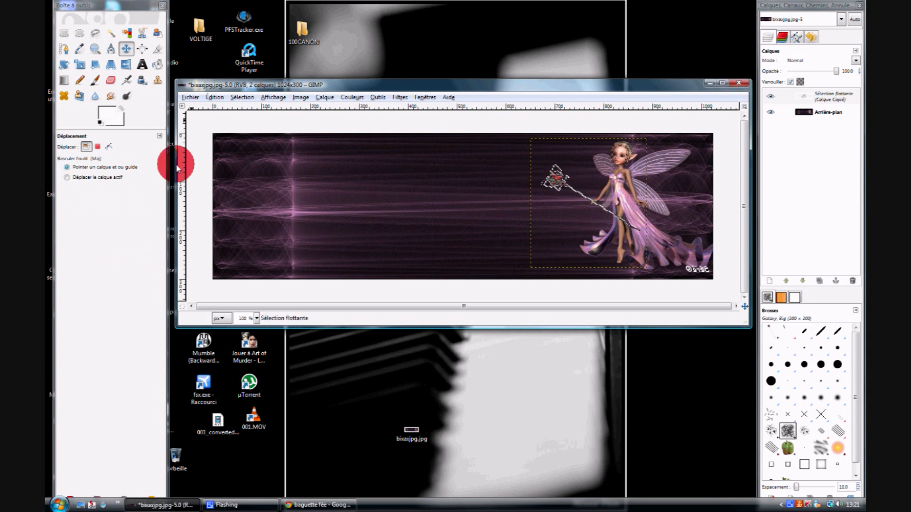
right_click(788, 98)
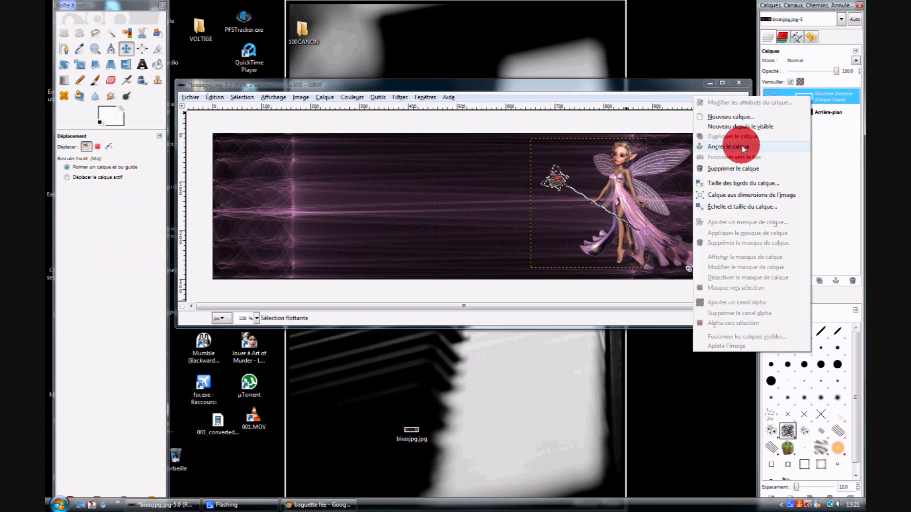
left_click(743, 148)
left_click(587, 249)
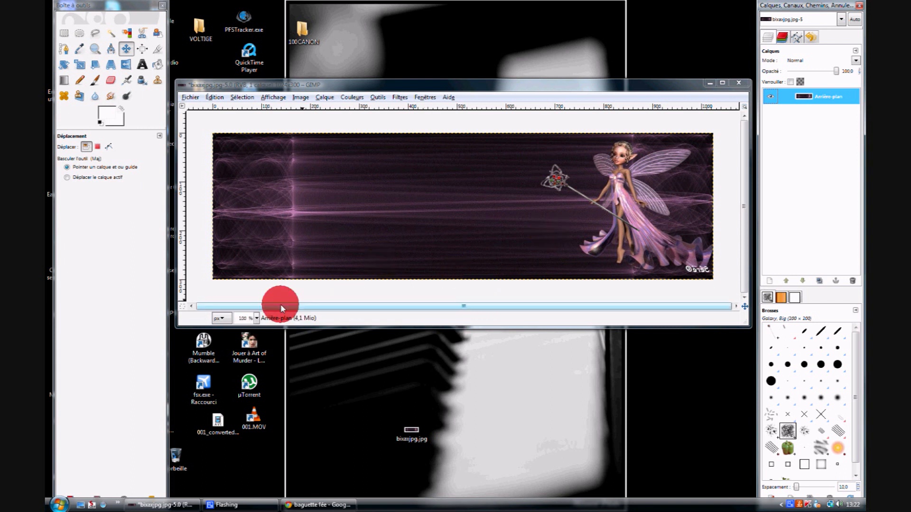
Clone skin from the fairy's hand over the wand's shaft at 0.03 brush scale, so that her fingers wrap around it
scroll(637, 217, "up", 3)
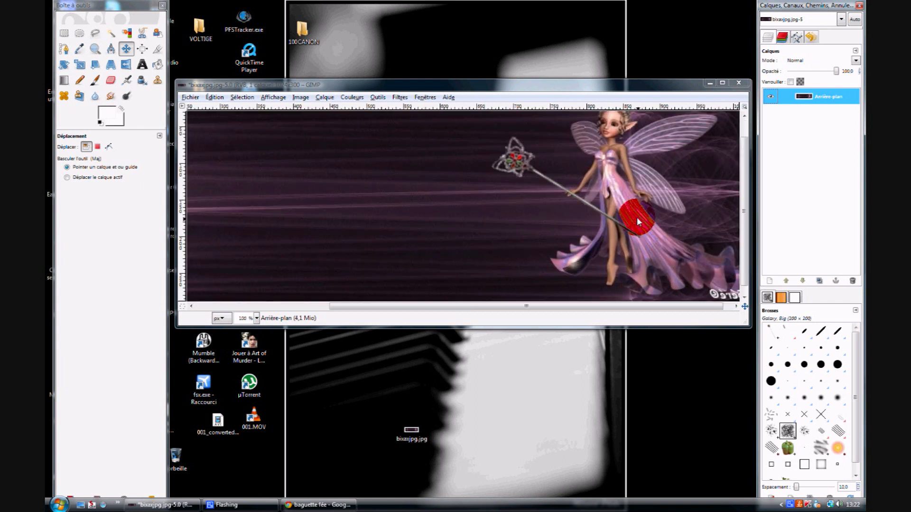
scroll(549, 242, "down", 1)
scroll(548, 243, "up", 2)
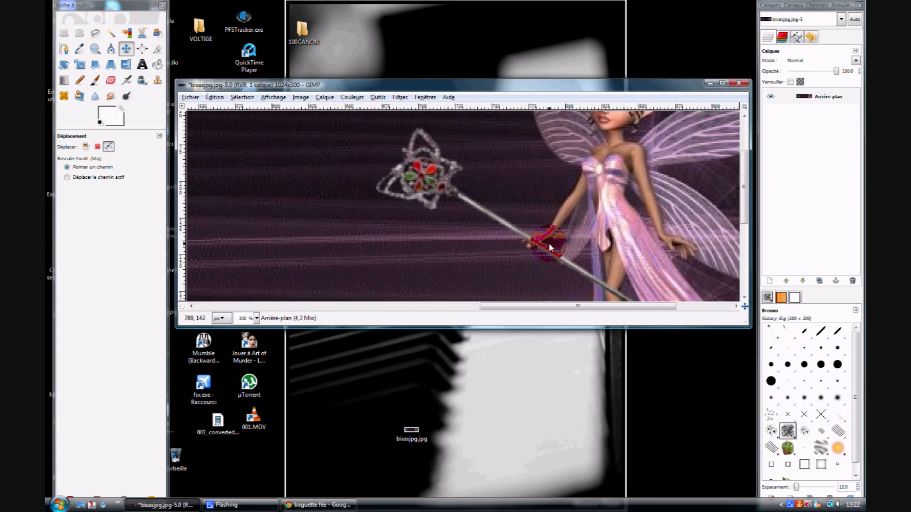
left_click_drag(553, 264, 527, 264)
scroll(528, 264, "down", 3)
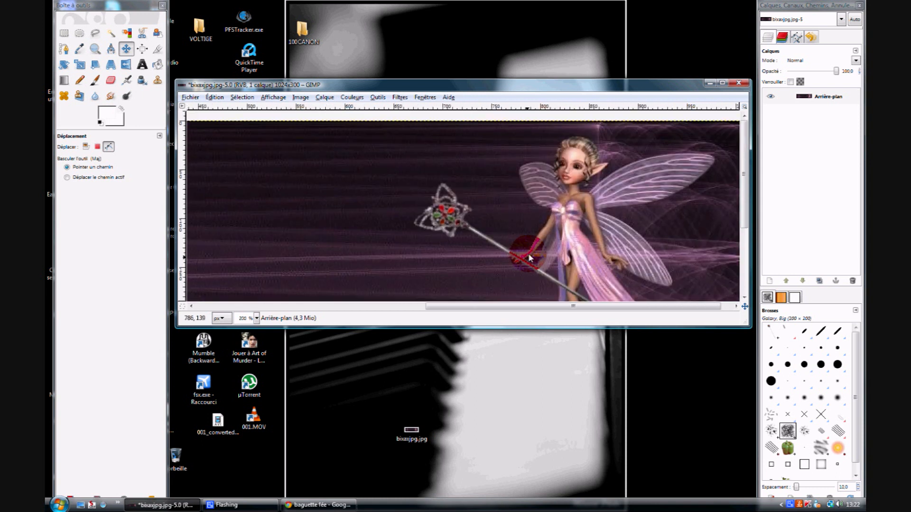
scroll(540, 223, "up", 5)
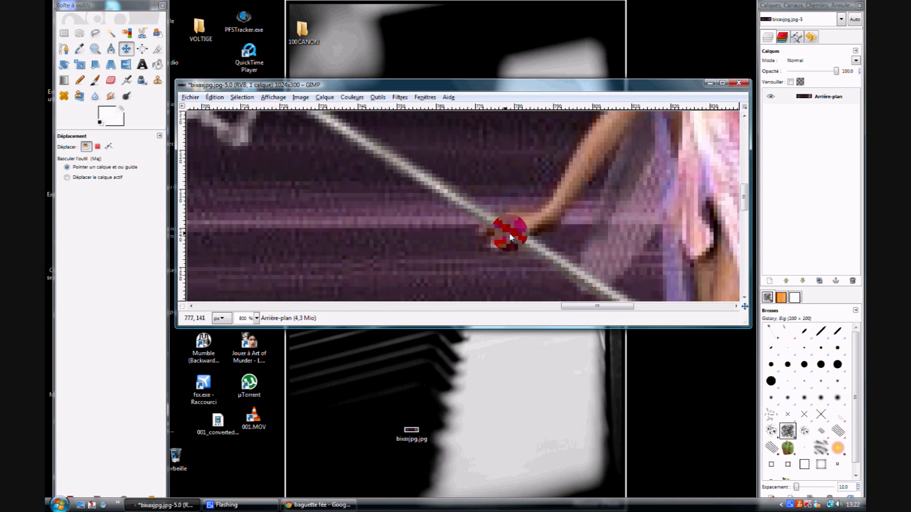
left_click(156, 83)
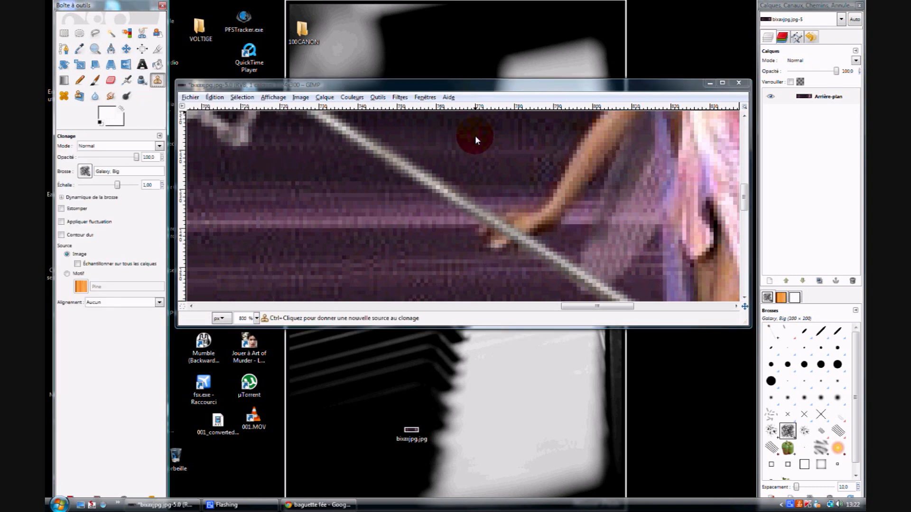
left_click(791, 482)
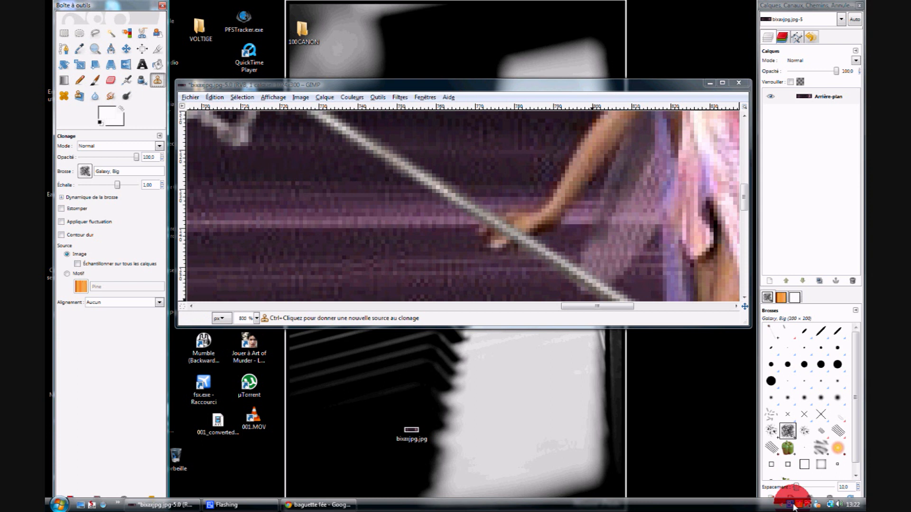
left_click(462, 234, "ctrl")
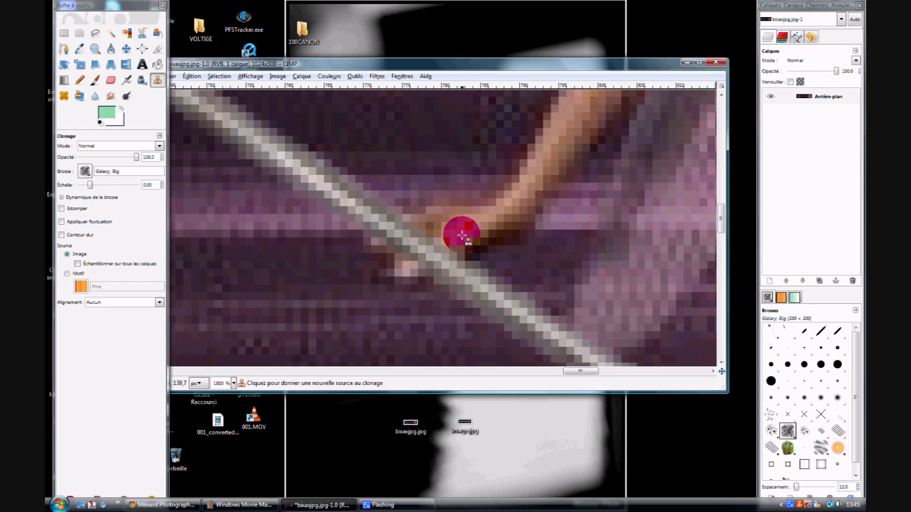
left_click(439, 256)
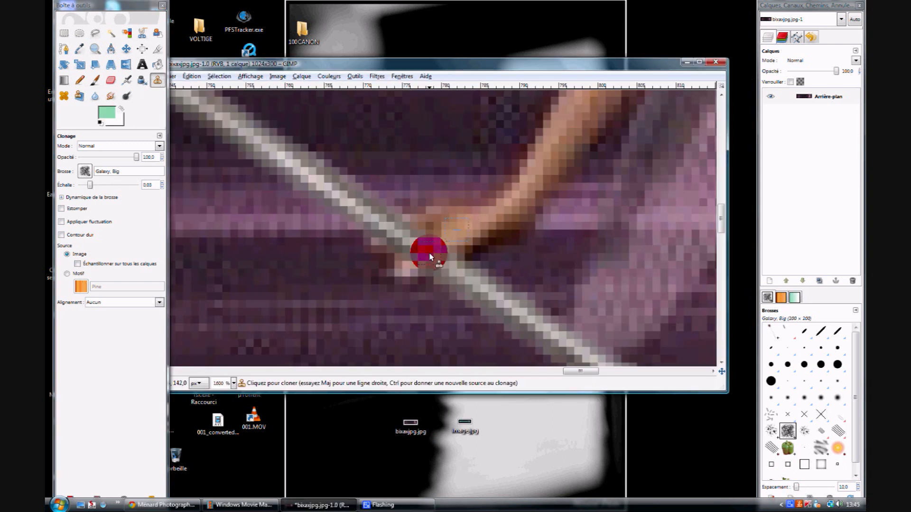
left_click(461, 248, "ctrl")
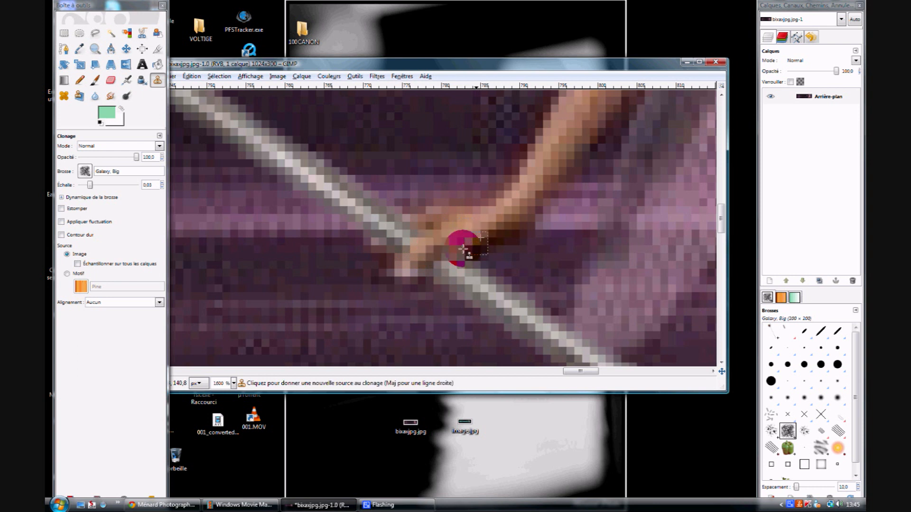
left_click_drag(439, 263, 429, 272)
left_click(450, 223, "ctrl")
left_click(418, 253)
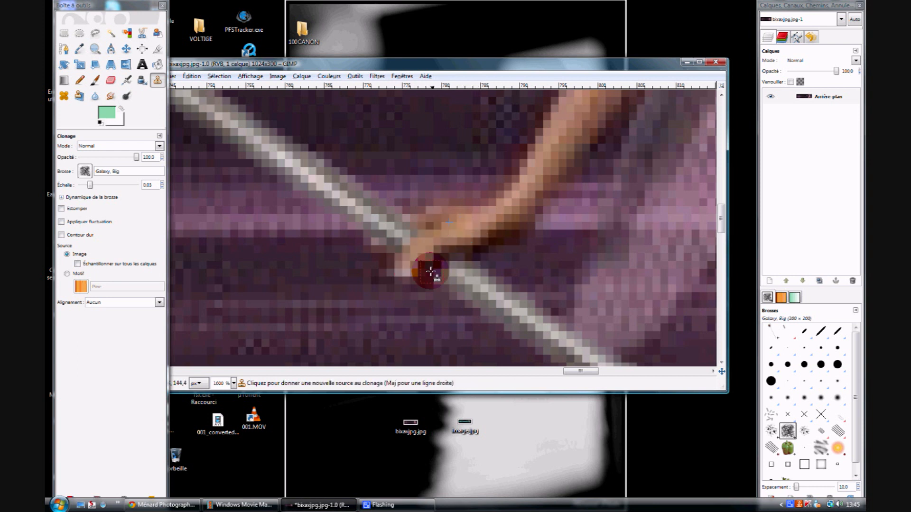
Switch to the Move tool and select the entire banner image
scroll(430, 272, "down", 4)
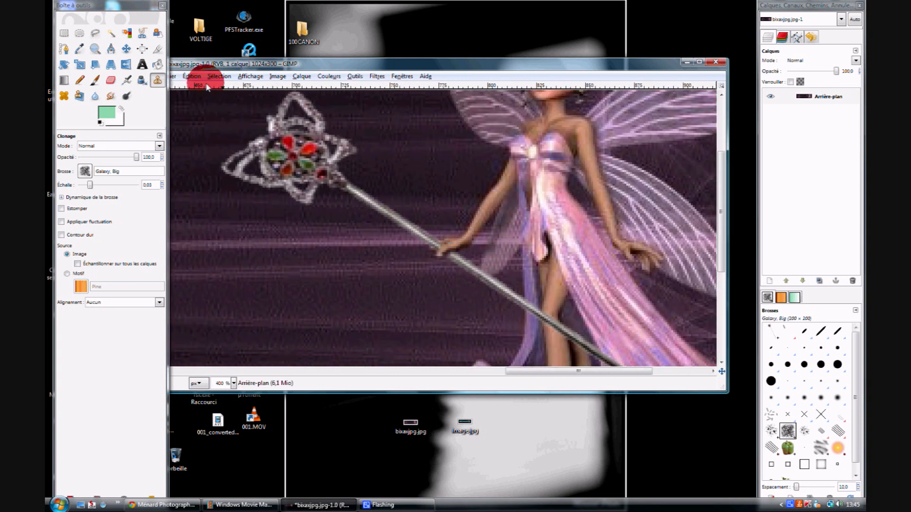
key("m")
left_click(216, 77)
left_click(232, 91)
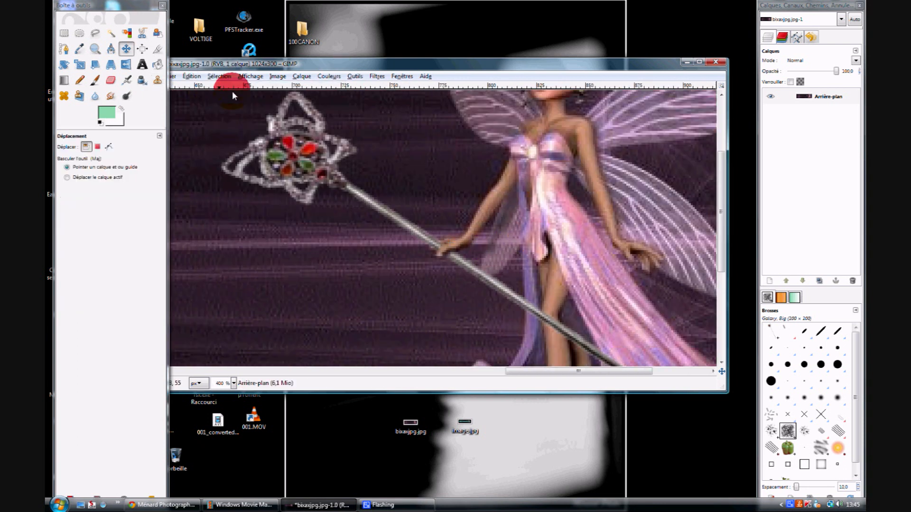
scroll(441, 264, "up", 4)
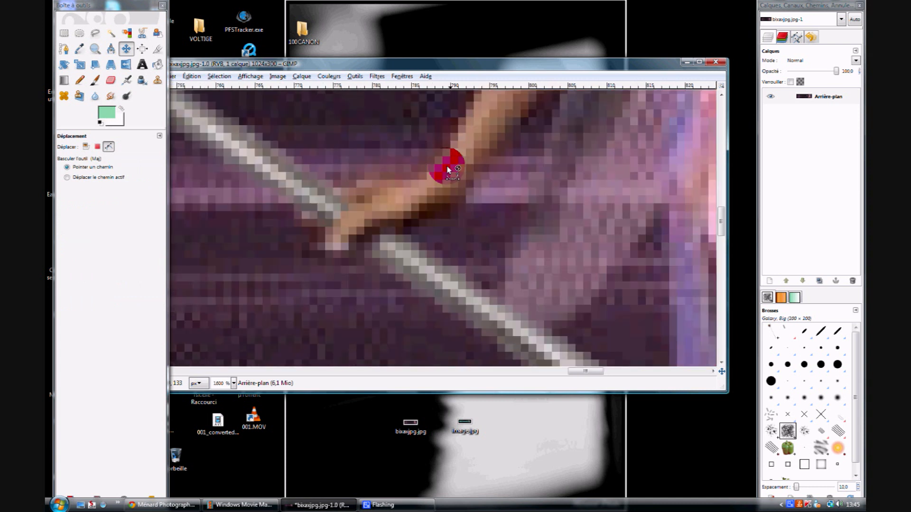
scroll(448, 169, "down", 7)
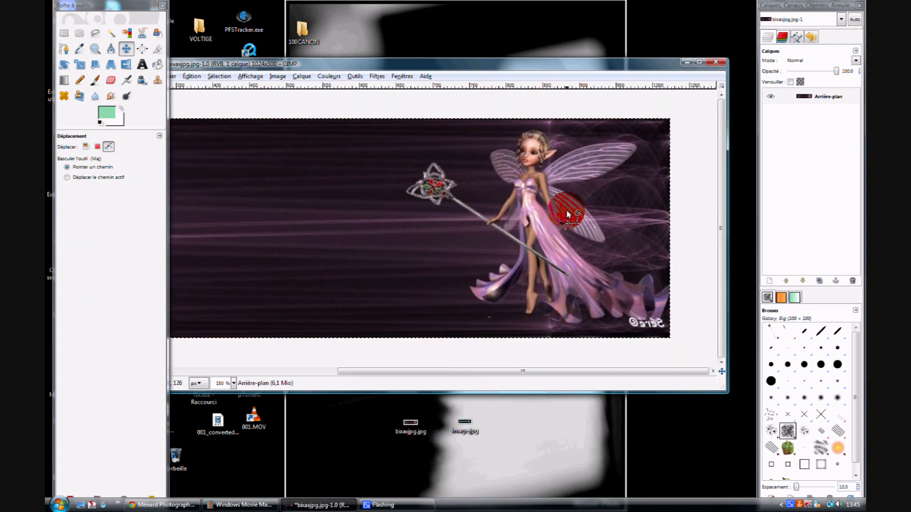
scroll(568, 214, "down", 2)
scroll(545, 194, "up", 1)
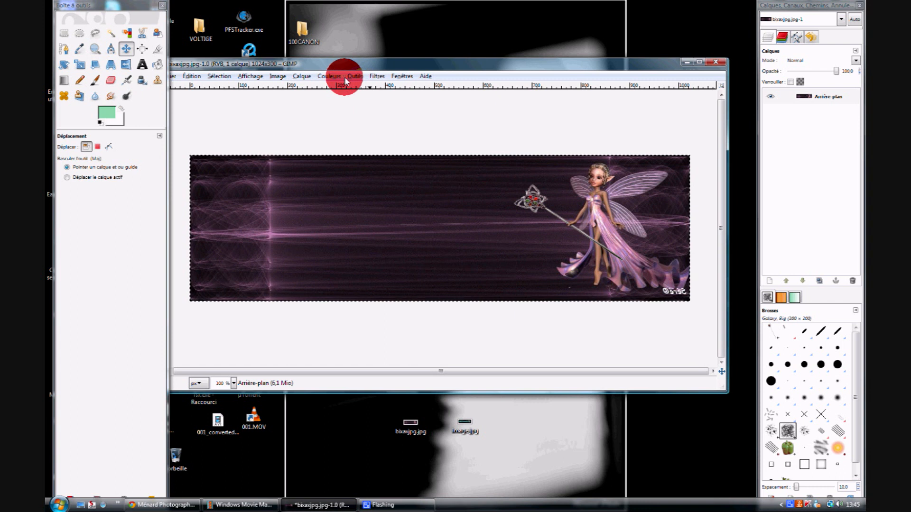
Start a colour rotation on the selected banner and set its source range from 1.3424 to 0.0000 rad/pi
left_click(328, 77)
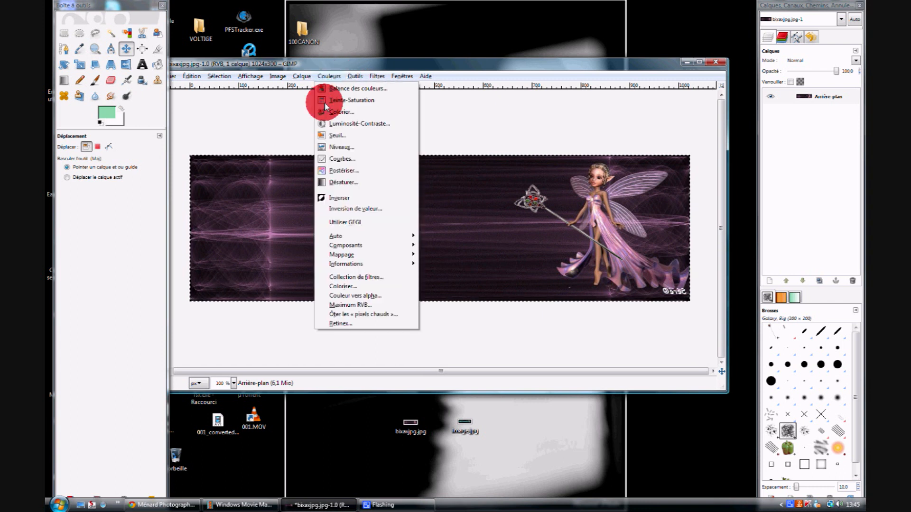
mouse_move(355, 257)
left_click(489, 331)
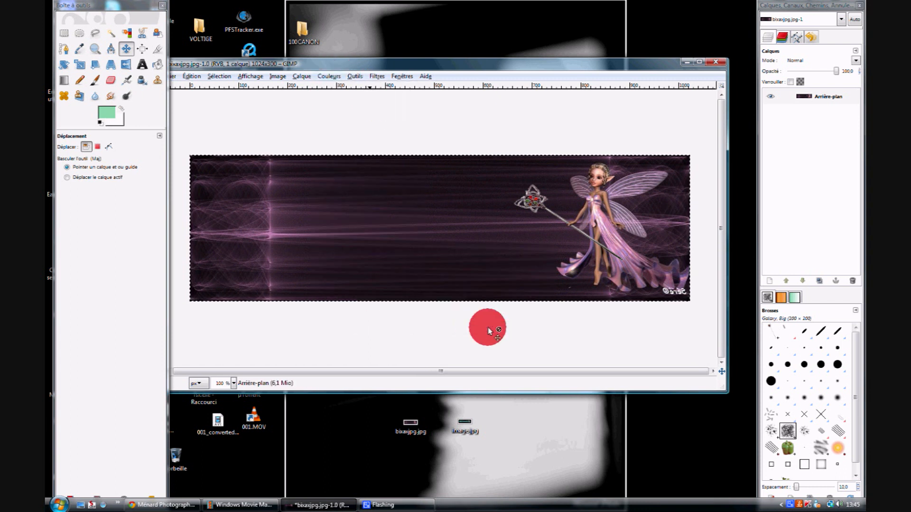
left_click_drag(392, 345, 636, 465)
left_click_drag(387, 86, 284, 37)
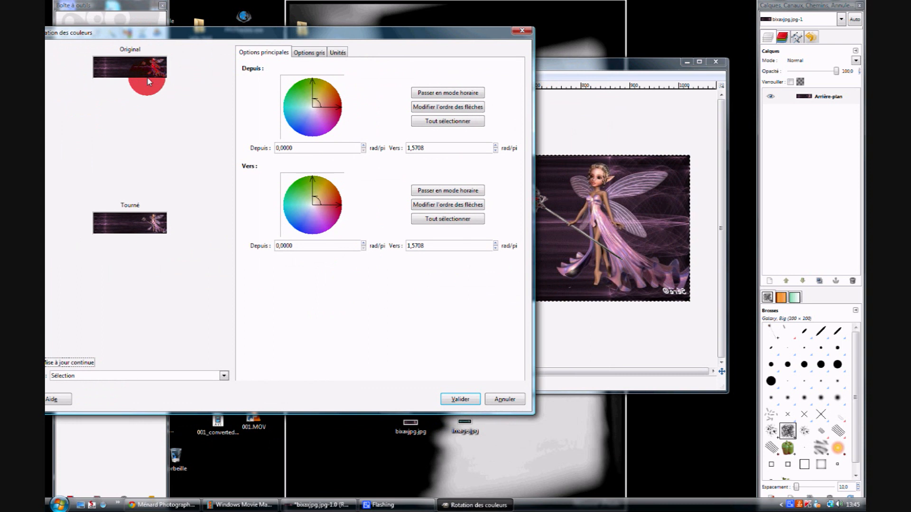
left_click_drag(135, 223, 353, 114)
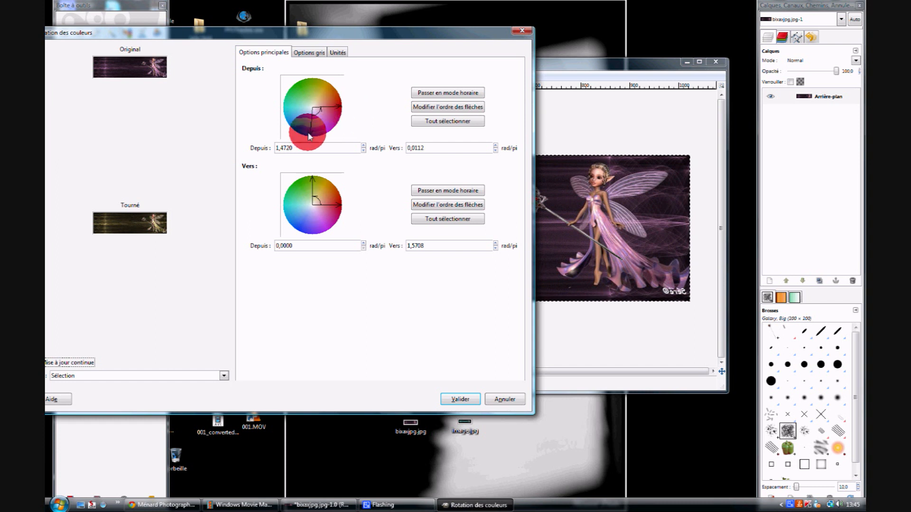
left_click_drag(303, 135, 299, 133)
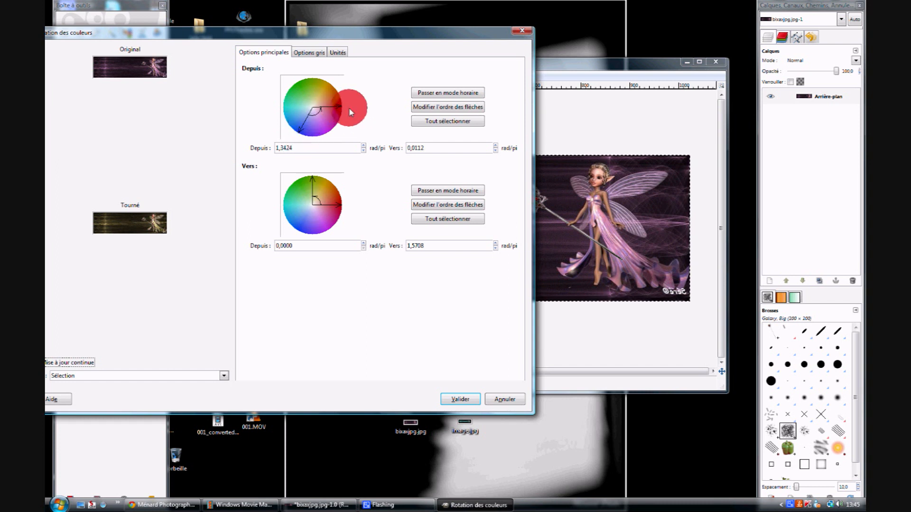
mouse_move(343, 104)
left_mouse_down()
mouse_move(339, 93)
mouse_move(340, 107)
left_mouse_up()
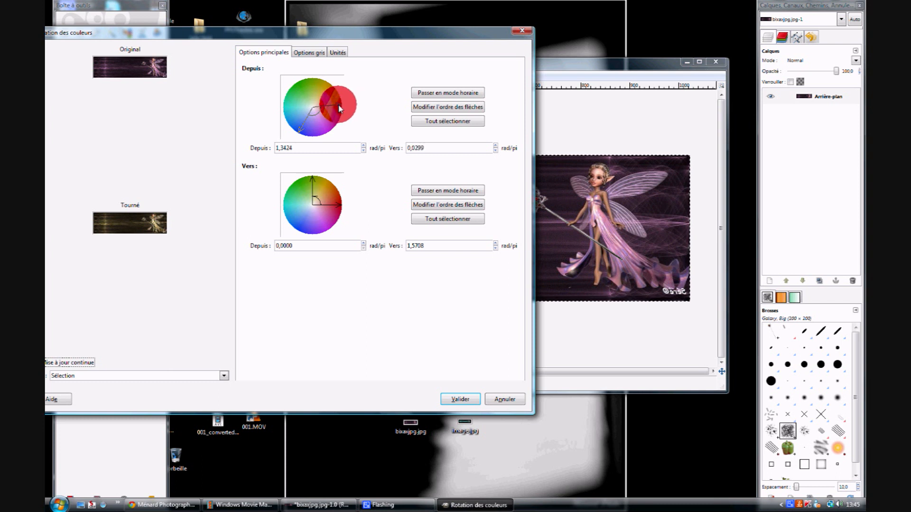
Set the colour rotation's target range from 0.6489 to 1.1489 rad/pi and apply it to turn the purple into turquoise
left_click(332, 209)
left_click_drag(325, 202, 327, 206)
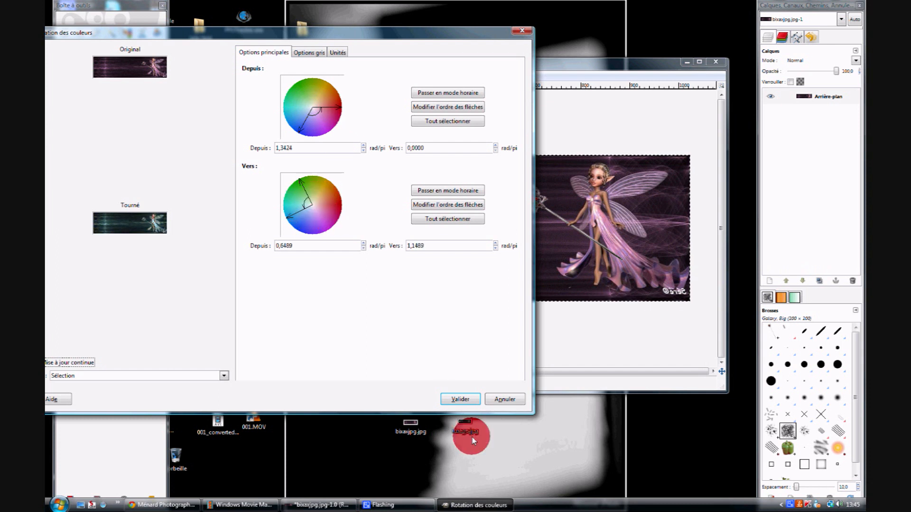
left_click(459, 400)
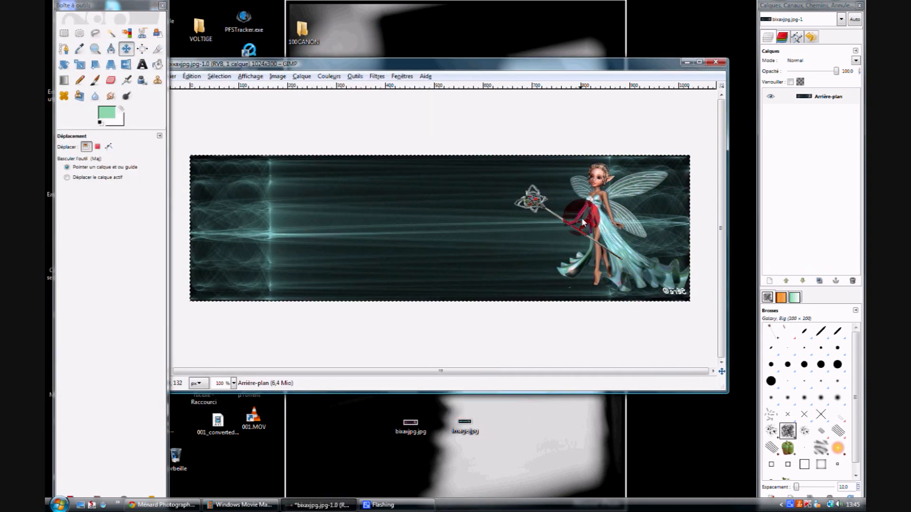
Clone nearby turquoise fabric over the pink spots at the dress's waist, using a brush scale of 0.04
scroll(614, 203, "up", 5)
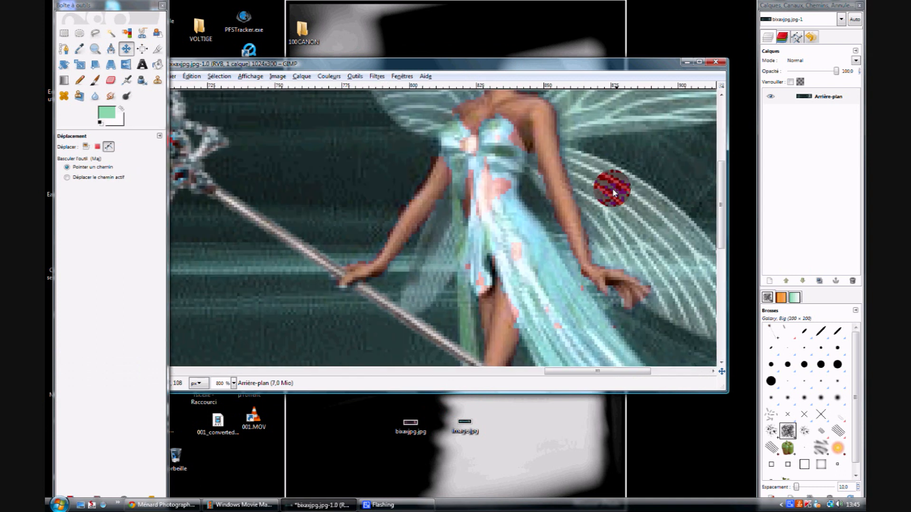
scroll(611, 187, "down", 3)
scroll(610, 186, "up", 4)
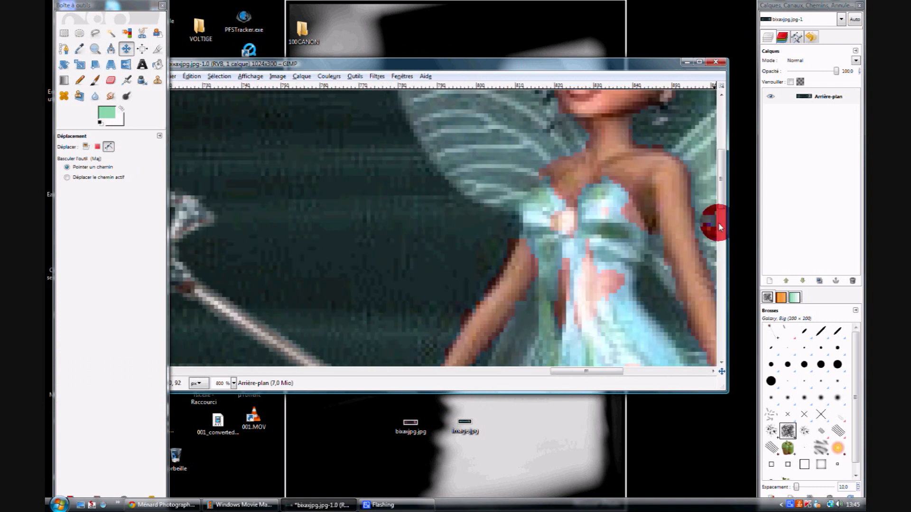
scroll(520, 209, "down", 2)
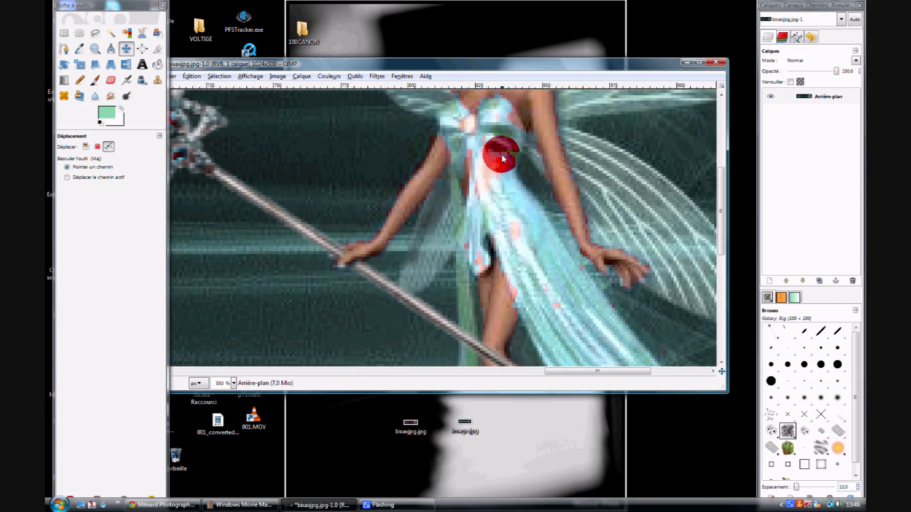
scroll(509, 146, "up", 2)
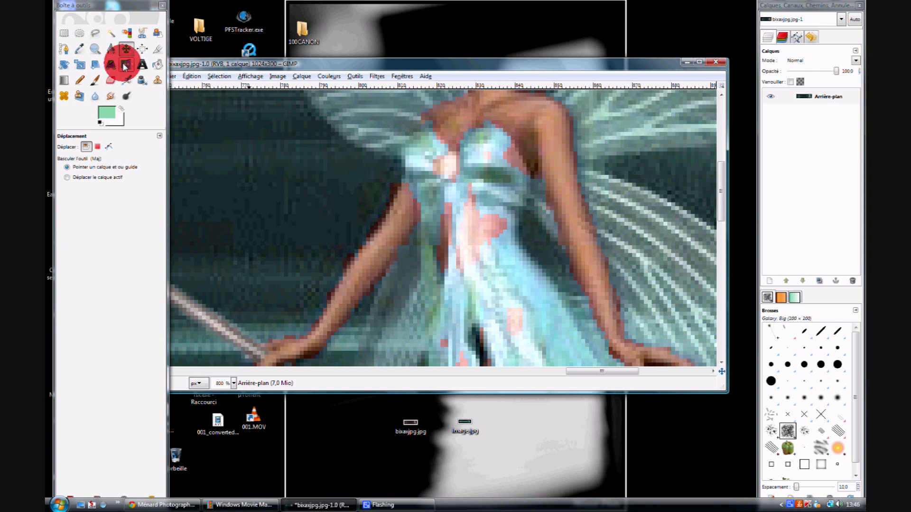
left_click(157, 79)
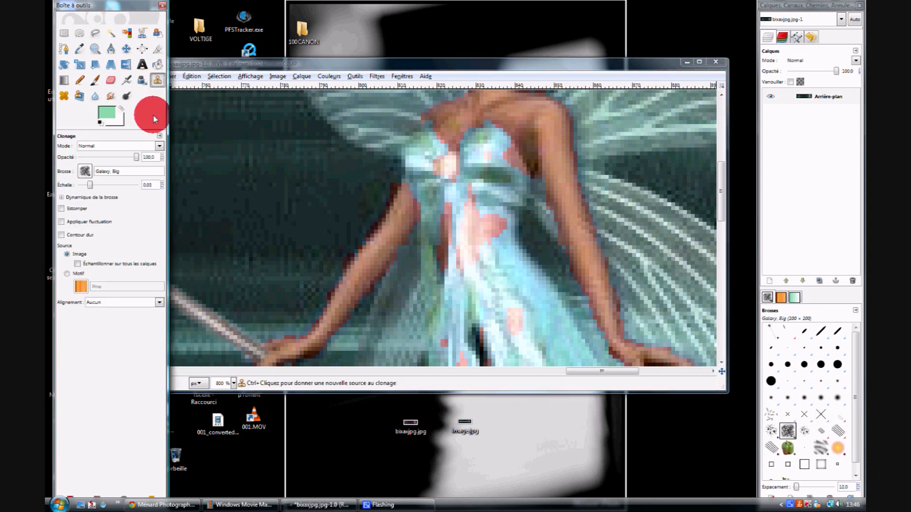
left_click(96, 187)
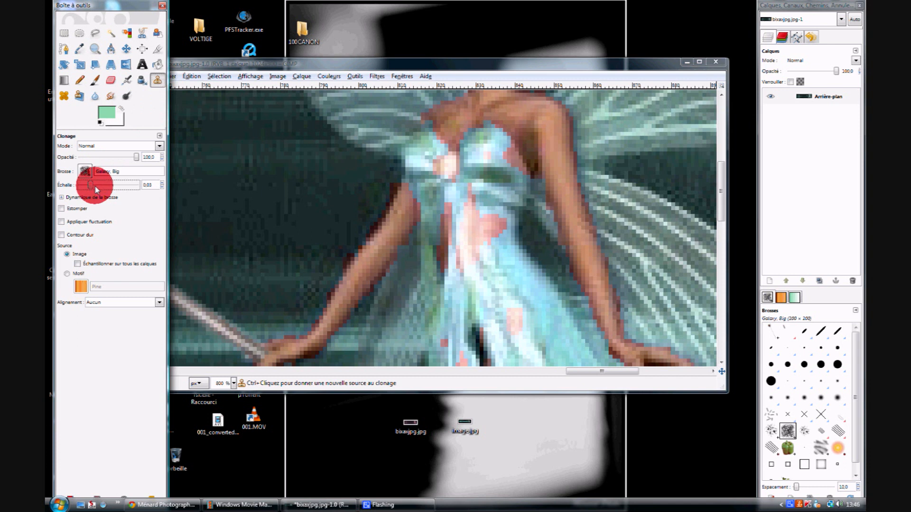
left_click(505, 253, "ctrl")
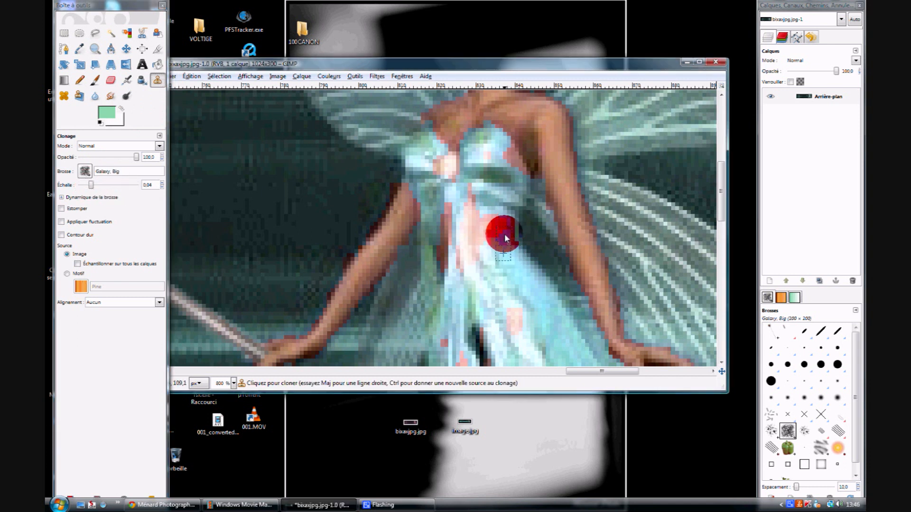
left_click(491, 202, "ctrl")
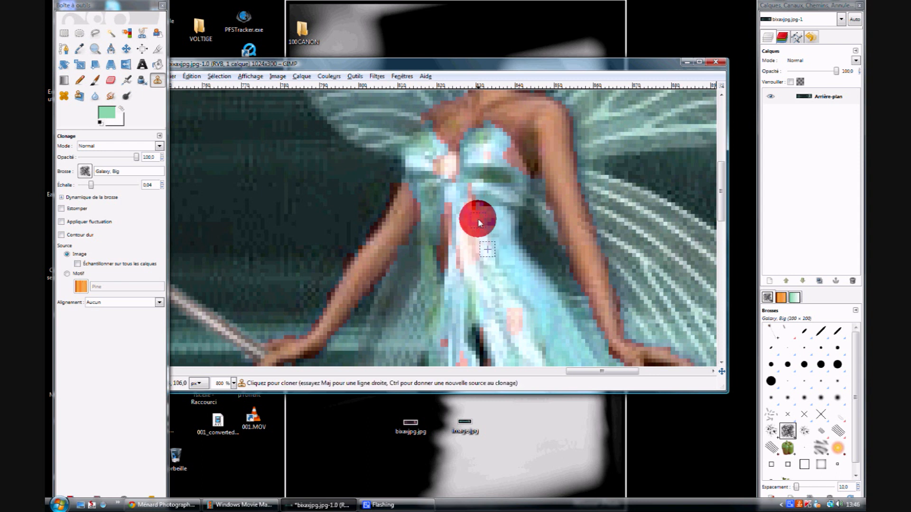
left_click_drag(471, 191, 469, 197)
left_click(449, 199, "ctrl")
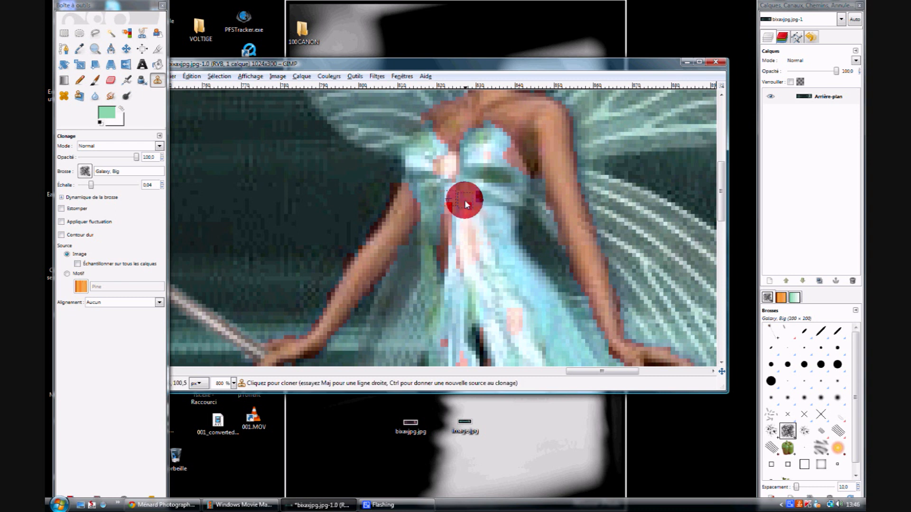
Airbrush sampled light blue over the pink streaks below the bodice, lowering the rate to 39.5 and pressure to 53.5 for the finishing strokes
left_click(126, 80)
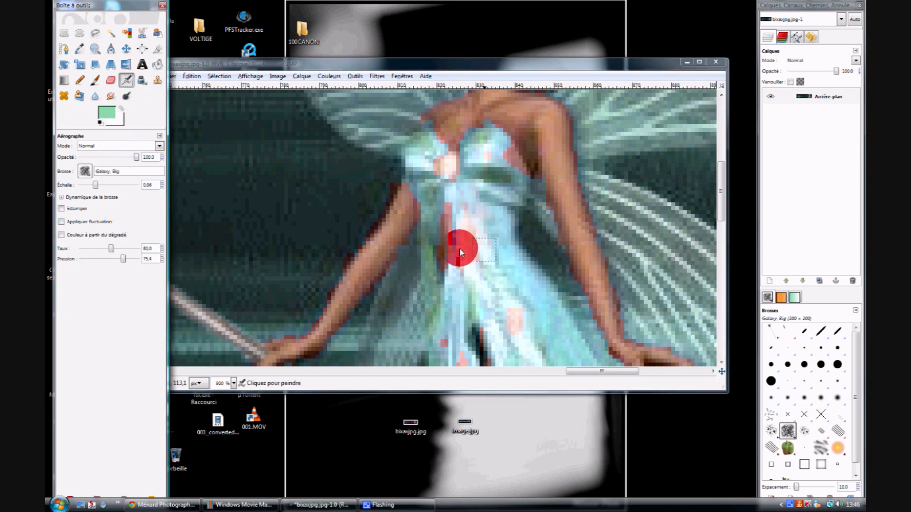
left_click(517, 277, "ctrl")
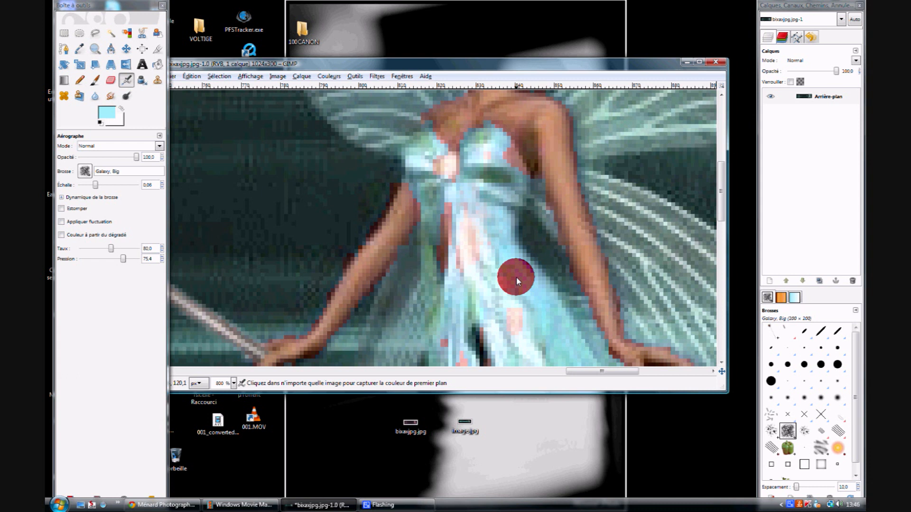
mouse_move(479, 215)
left_mouse_down()
mouse_move(472, 268)
mouse_move(458, 207)
left_mouse_up()
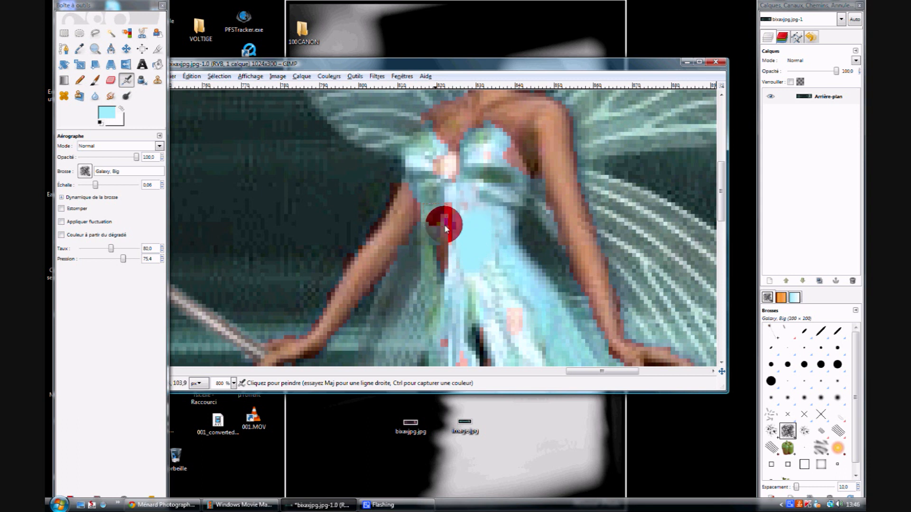
mouse_move(446, 280)
left_mouse_down()
mouse_move(433, 243)
mouse_move(440, 201)
left_mouse_up()
mouse_move(111, 248)
left_mouse_down()
mouse_move(96, 249)
mouse_move(124, 259)
left_mouse_up()
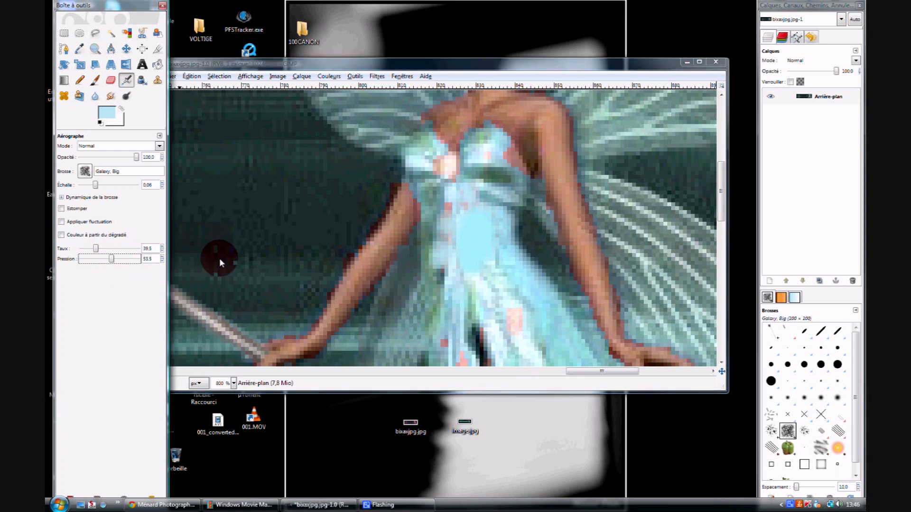
mouse_move(441, 284)
left_mouse_down()
mouse_move(463, 266)
mouse_move(441, 268)
mouse_move(443, 203)
mouse_move(464, 257)
left_mouse_up()
Airbrush a sampled greyish turquoise over the pink spots on the dress's bodice
scroll(464, 260, "down", 8, "ctrl")
scroll(392, 200, "up", 6, "ctrl")
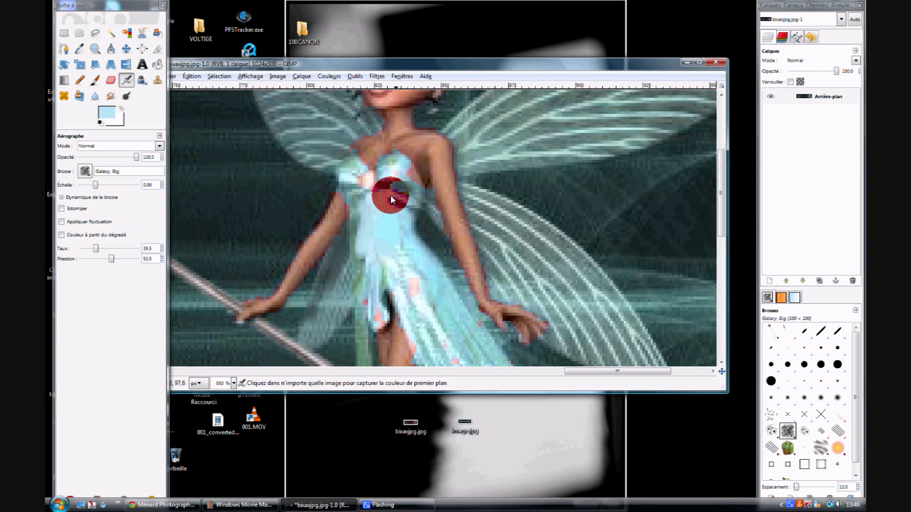
scroll(392, 200, "up", 1, "ctrl")
left_click_drag(362, 173, 414, 163)
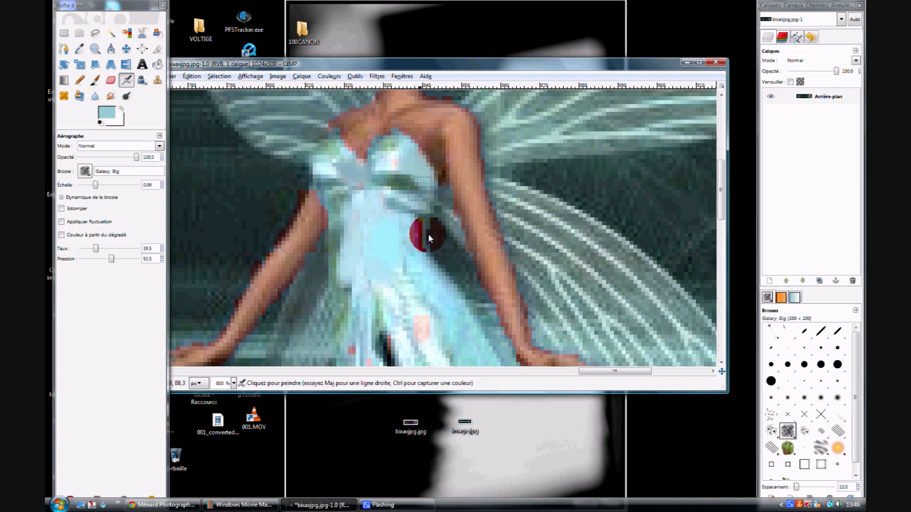
scroll(428, 234, "down", 5, "ctrl")
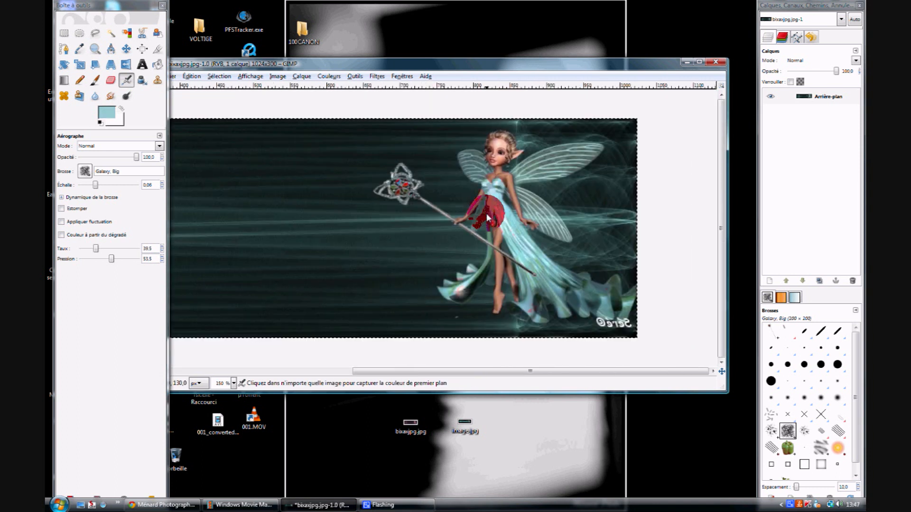
scroll(487, 216, "down", 1, "ctrl")
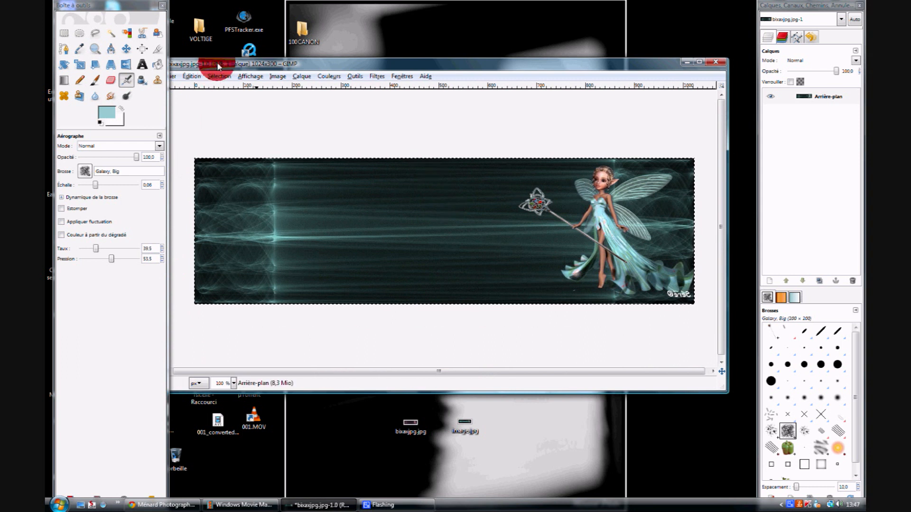
Start creating a Néon logo with the text "menard photographie"
left_click_drag(217, 66, 243, 68)
left_click(193, 77)
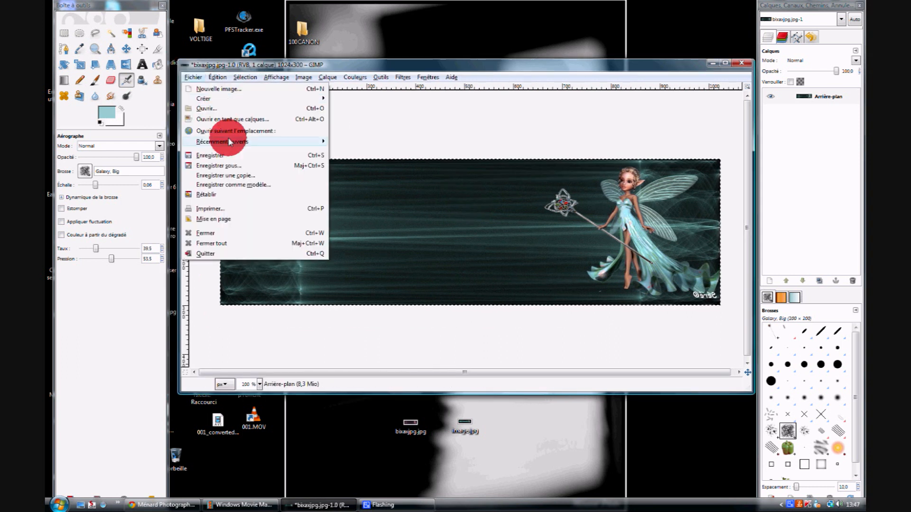
mouse_move(229, 142)
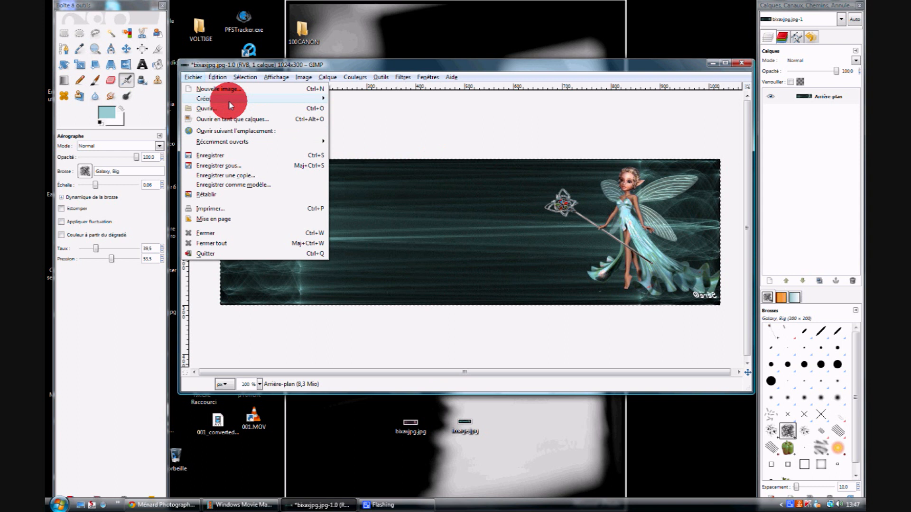
mouse_move(228, 100)
mouse_move(359, 144)
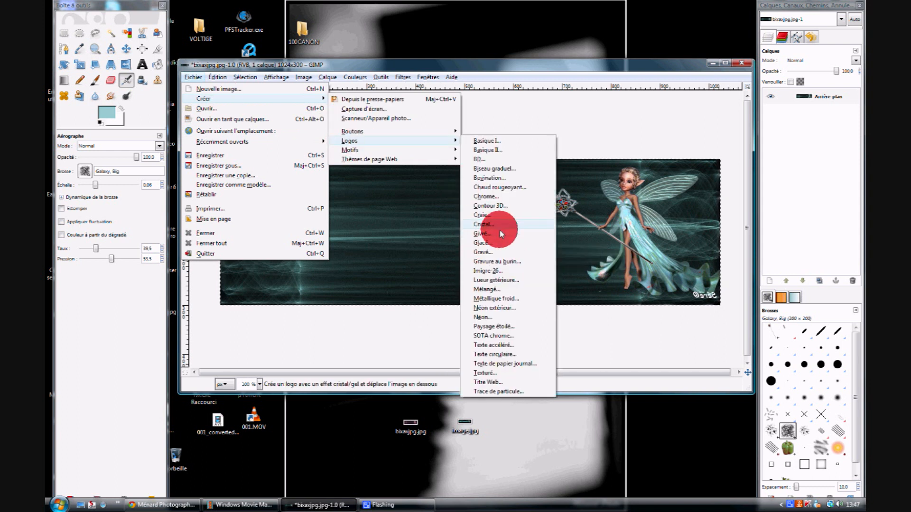
left_click(482, 317)
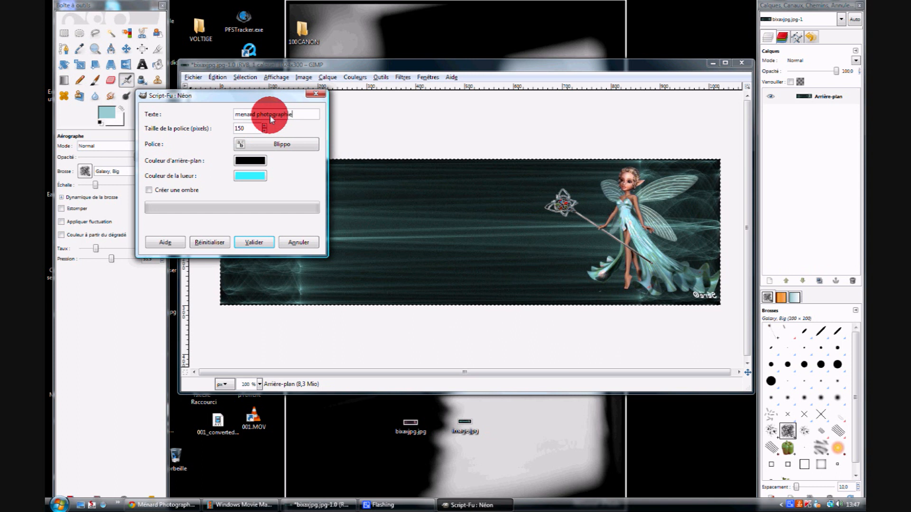
Set the logo's font to Freehand575 BT and generate the neon text image
left_click(261, 143)
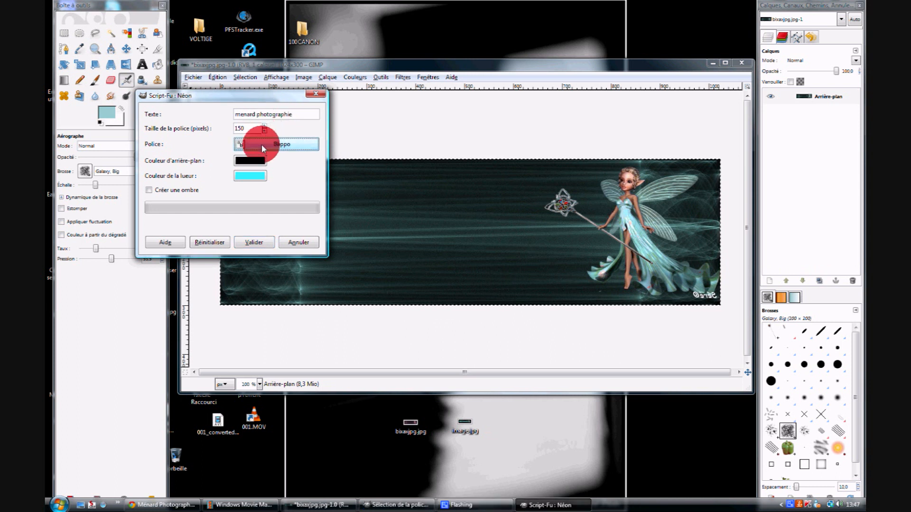
left_click_drag(263, 192, 259, 163)
left_click(190, 172)
left_click(209, 134)
left_click(197, 129)
left_click(246, 240)
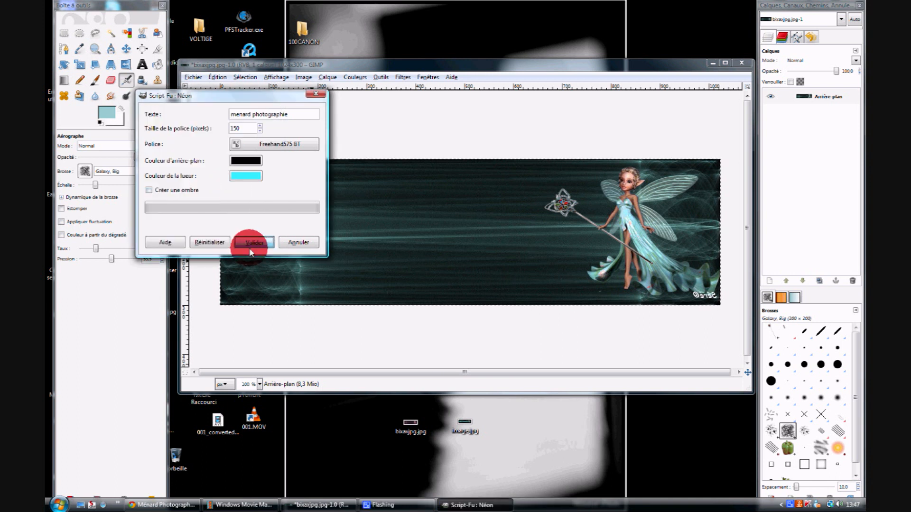
left_click(250, 251)
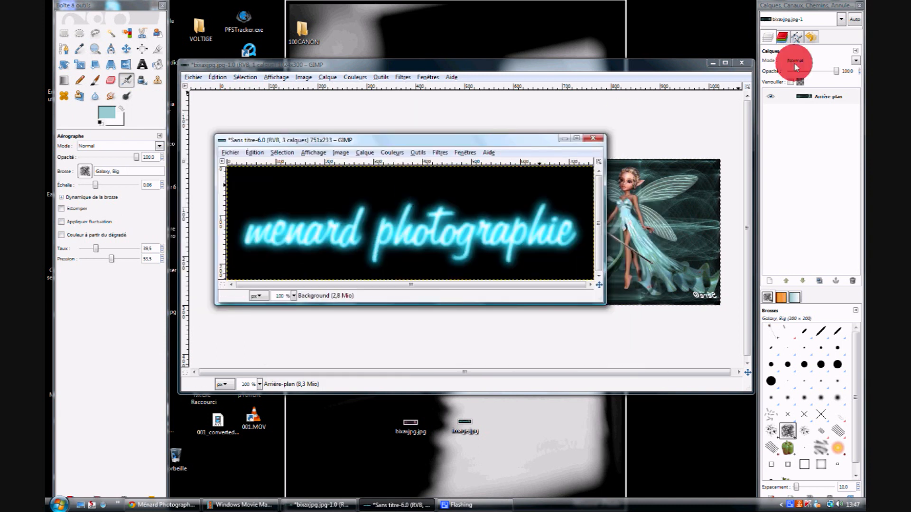
Show the layers of the new logo image Sans titre-6 and delete its black Background layer
left_click(840, 20)
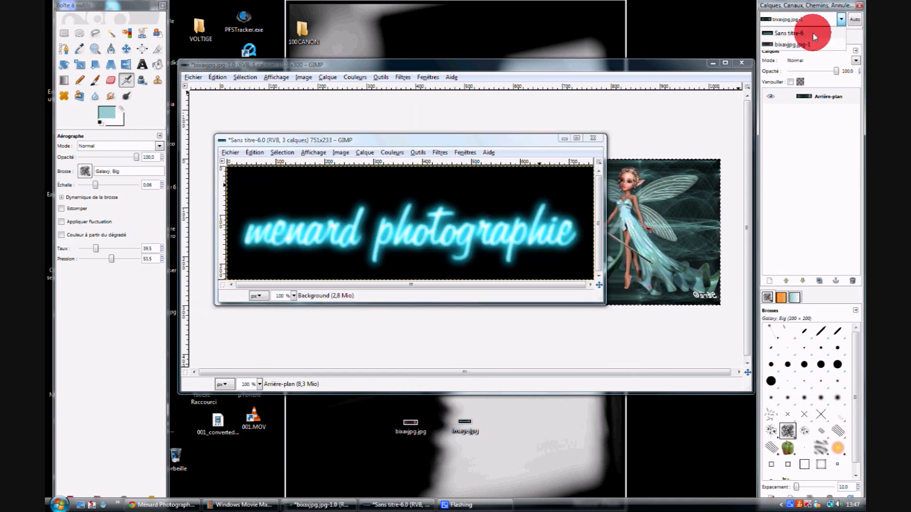
left_click(812, 38)
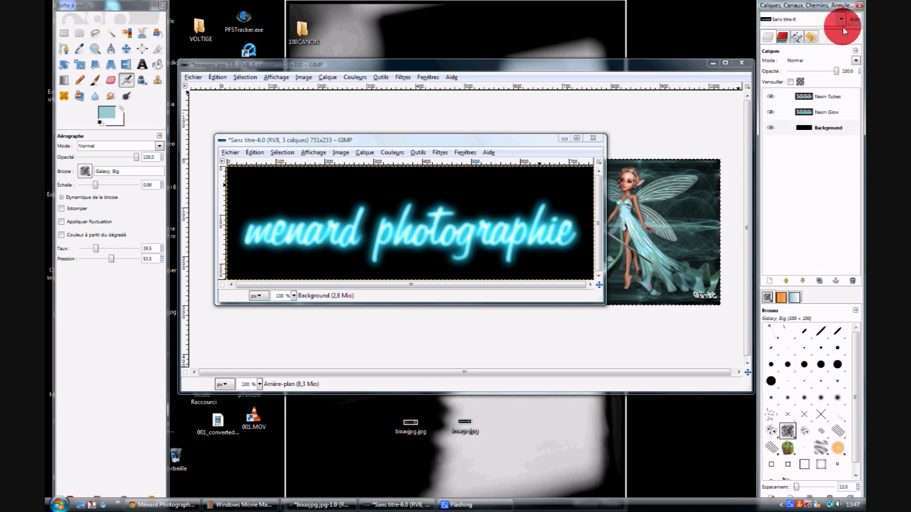
right_click(821, 133)
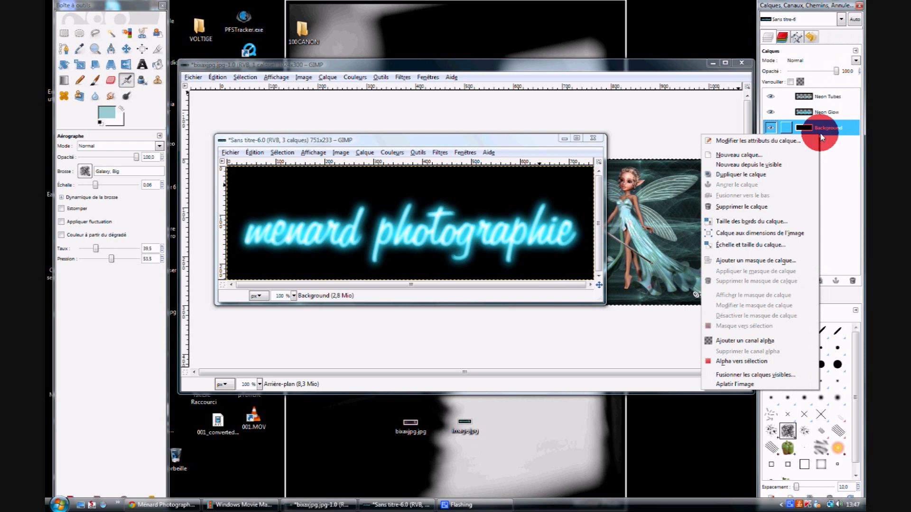
left_click(754, 206)
Merge the Neon Tubes layer down into the Neon Glow layer
right_click(824, 112)
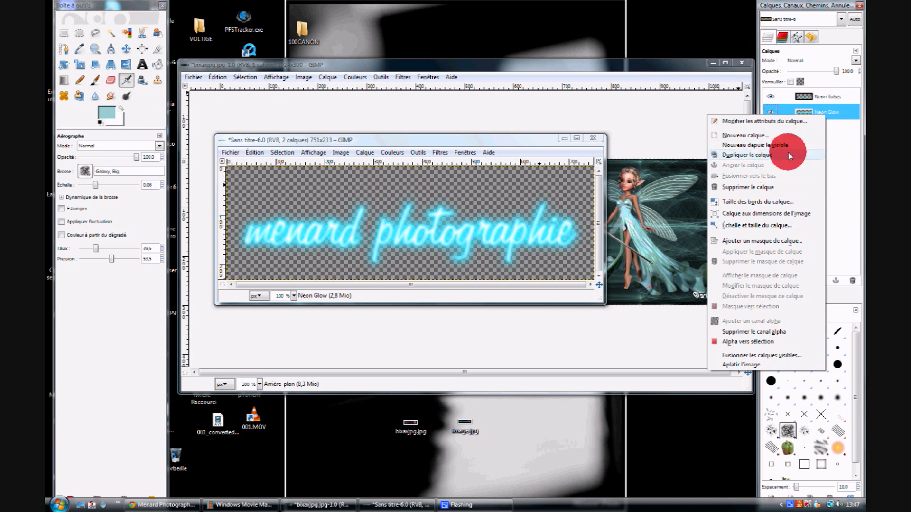
left_click(838, 98)
right_click(826, 98)
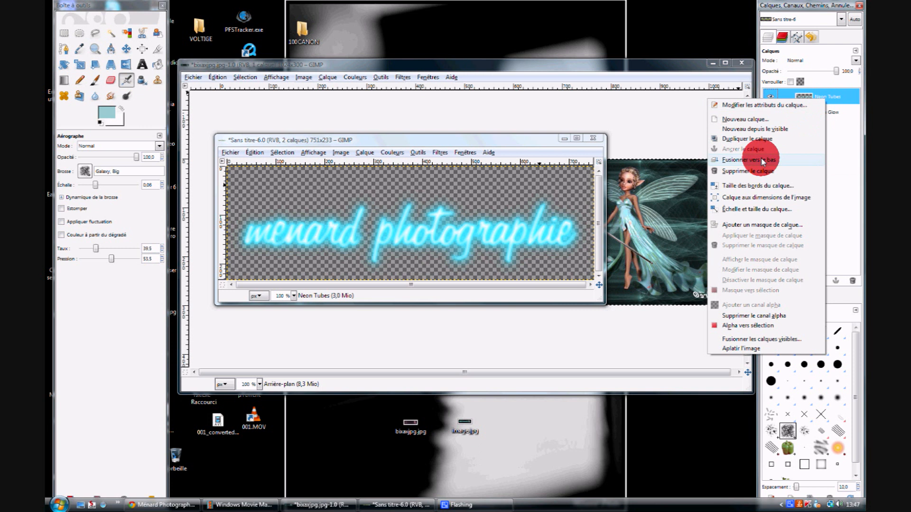
left_click(763, 160)
right_click(824, 98)
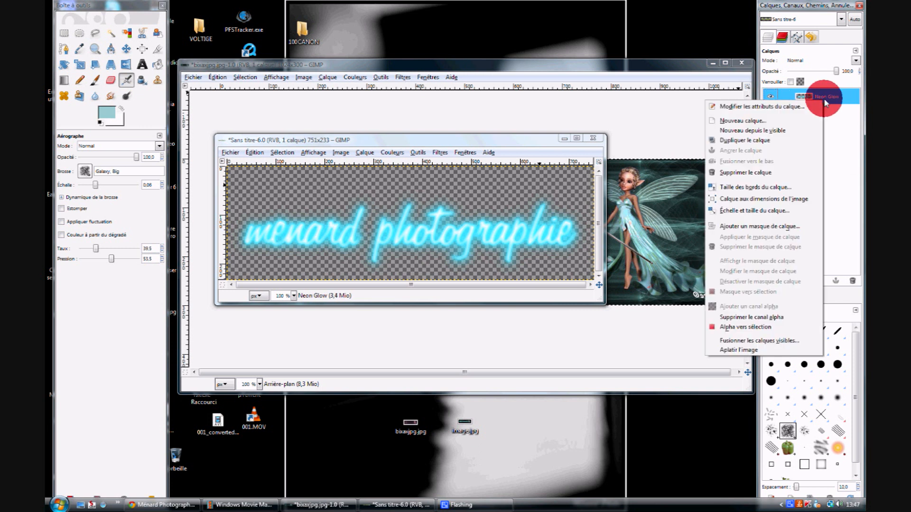
left_click(844, 134)
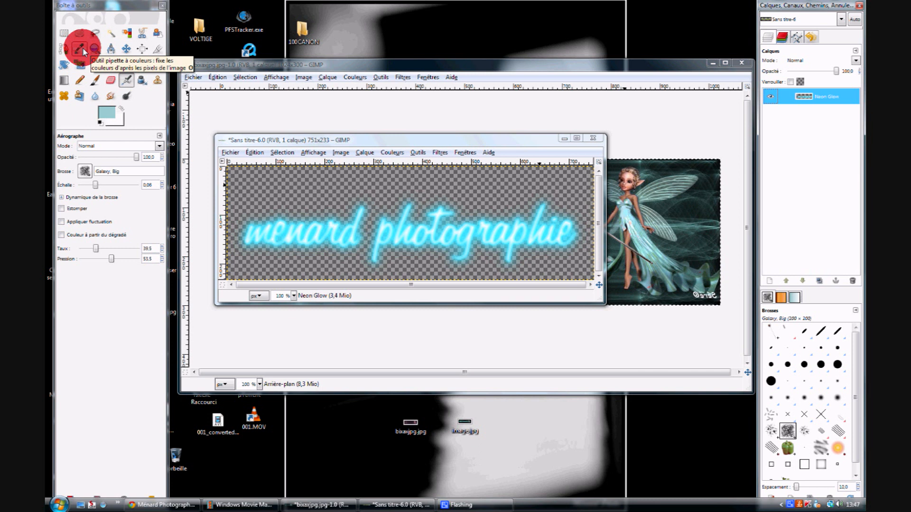
Select the transparent area around the neon text with Fuzzy Select, invert the selection and copy the text
left_click(110, 33)
left_click(314, 184)
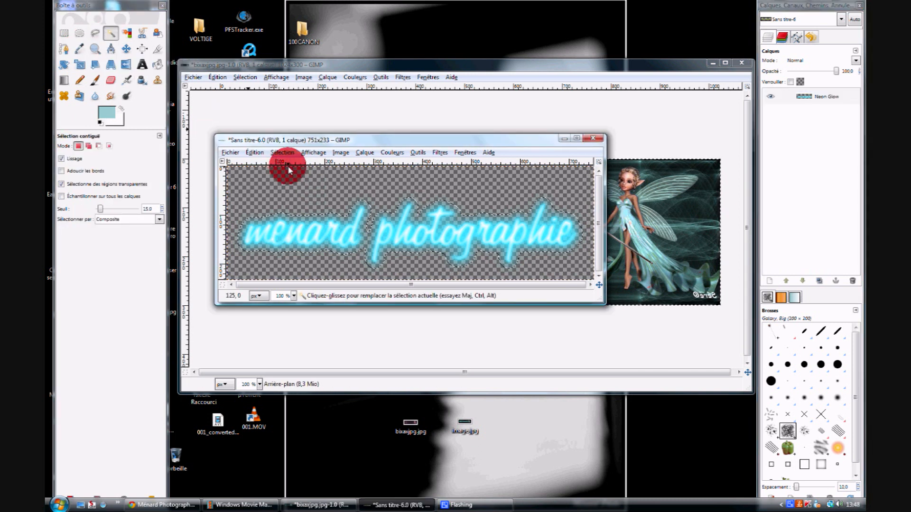
left_click(282, 152)
left_click(413, 127)
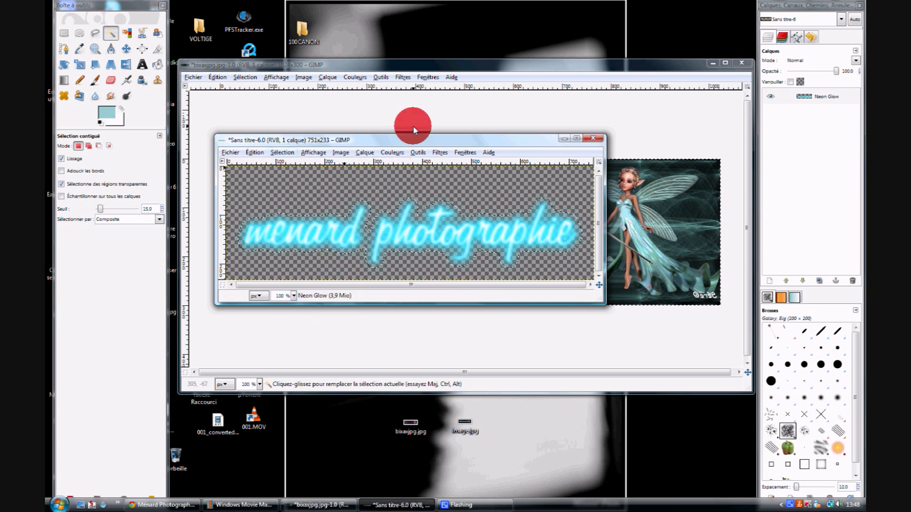
key("ctrl")
key("ctrl+c")
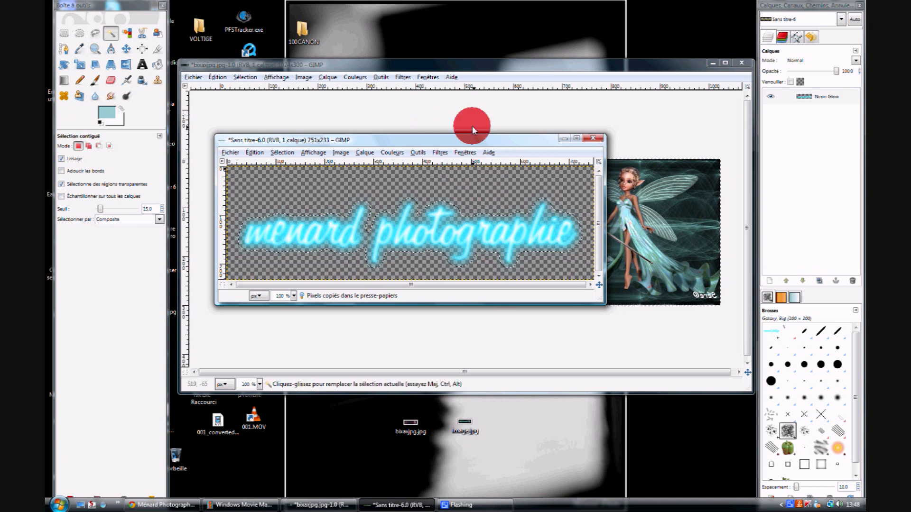
Close the logo image and paste the copied neon text onto the fairy banner
left_click(592, 139)
left_click(414, 265)
key("ctrl+v")
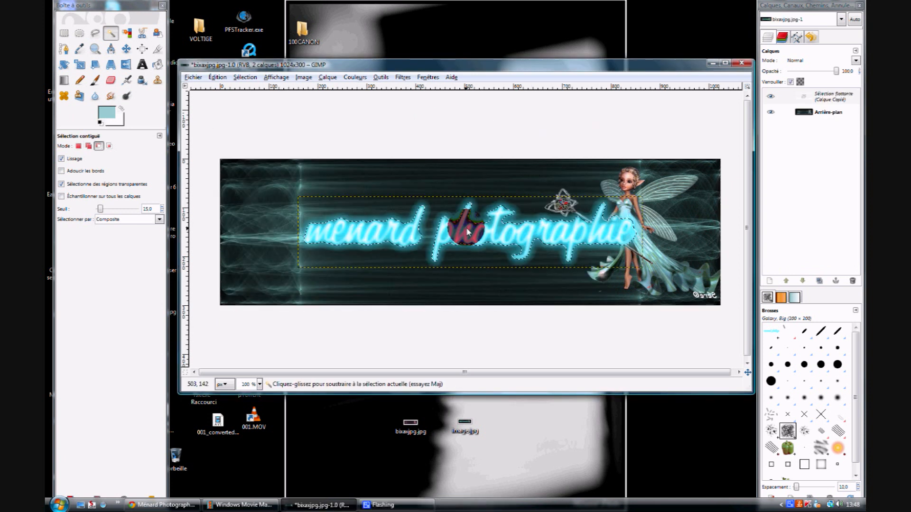
Scale the floating neon text to 608 × 111 pixels, shift it clear of the fairy and anchor it to the background
left_click(172, 81)
left_click(95, 67)
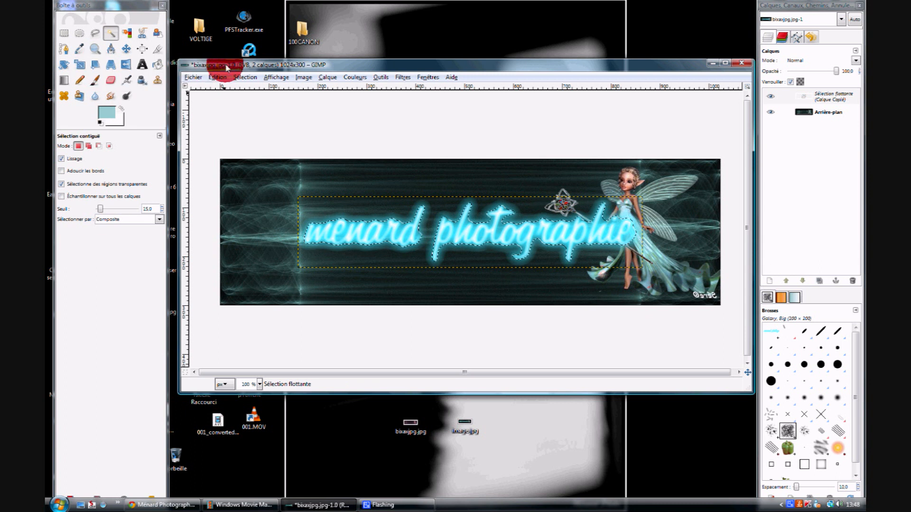
left_click(66, 65)
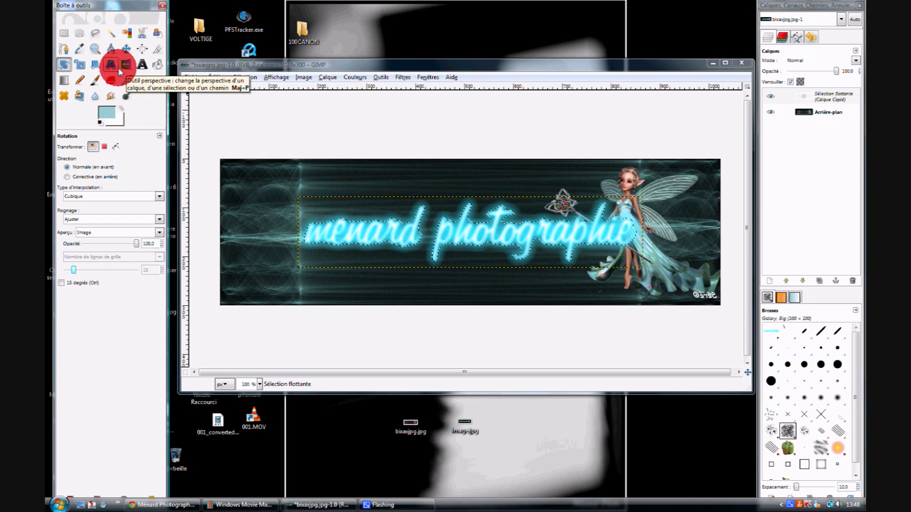
left_click(84, 65)
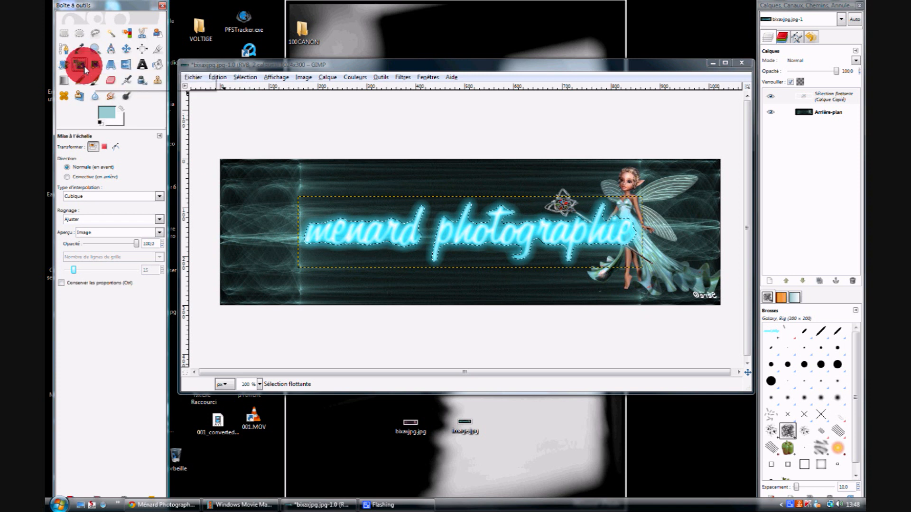
left_click_drag(314, 209, 359, 238)
left_click_drag(447, 240, 396, 242)
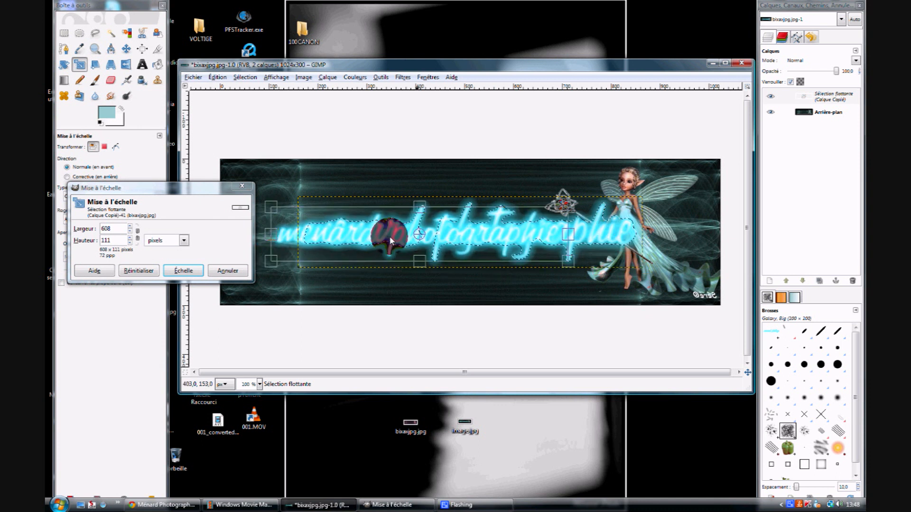
left_click(183, 270)
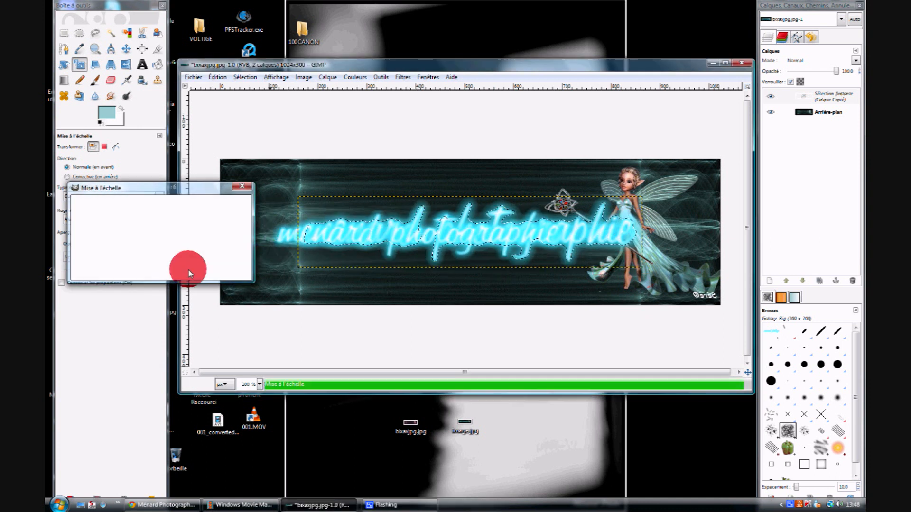
right_click(831, 92)
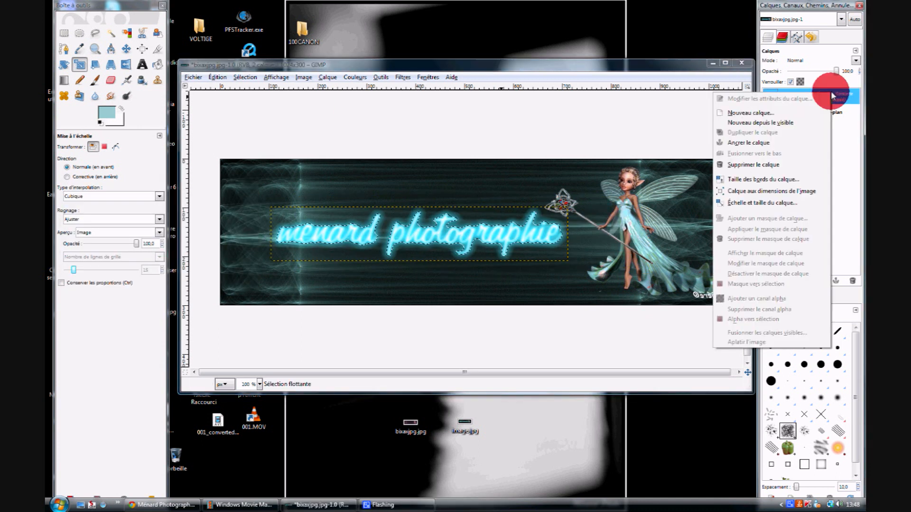
left_click(750, 143)
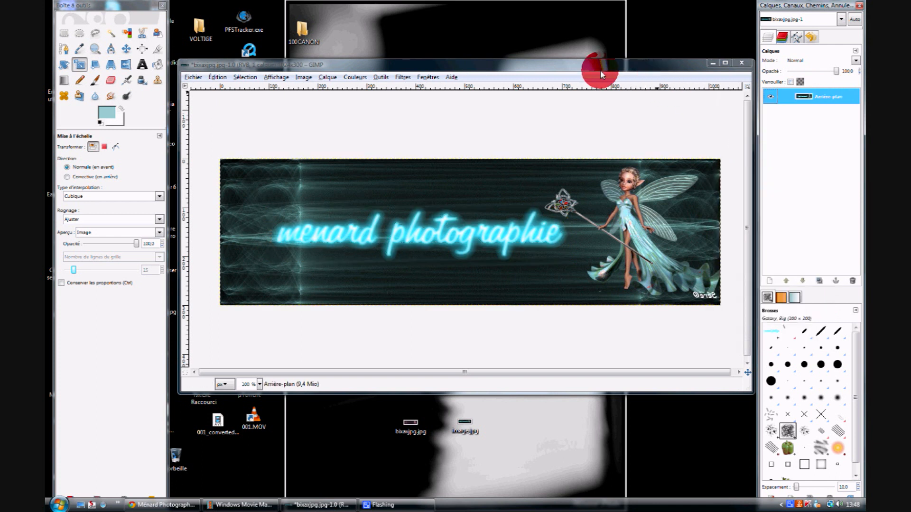
Apply a black fuzzy border (Bordure inégale) to a copy of the banner, with border size 27 and granularity 8,66
left_click(399, 78)
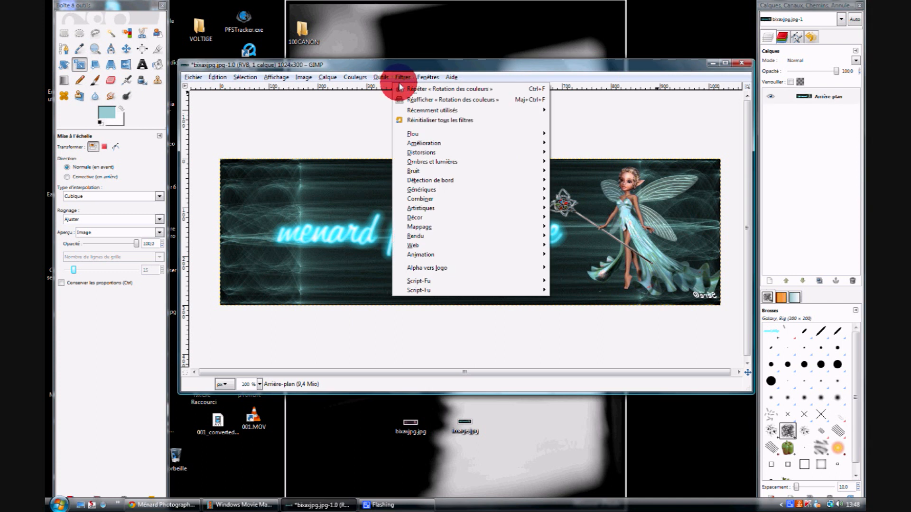
mouse_move(432, 218)
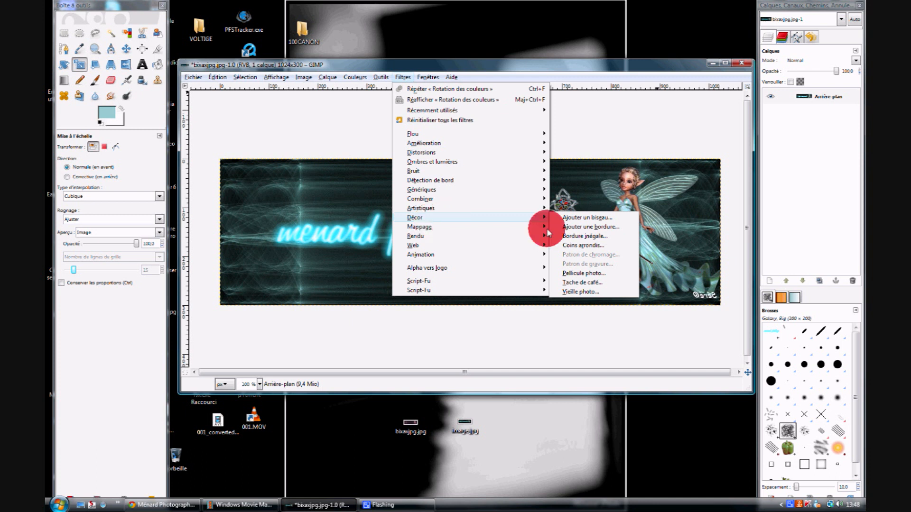
left_click(583, 236)
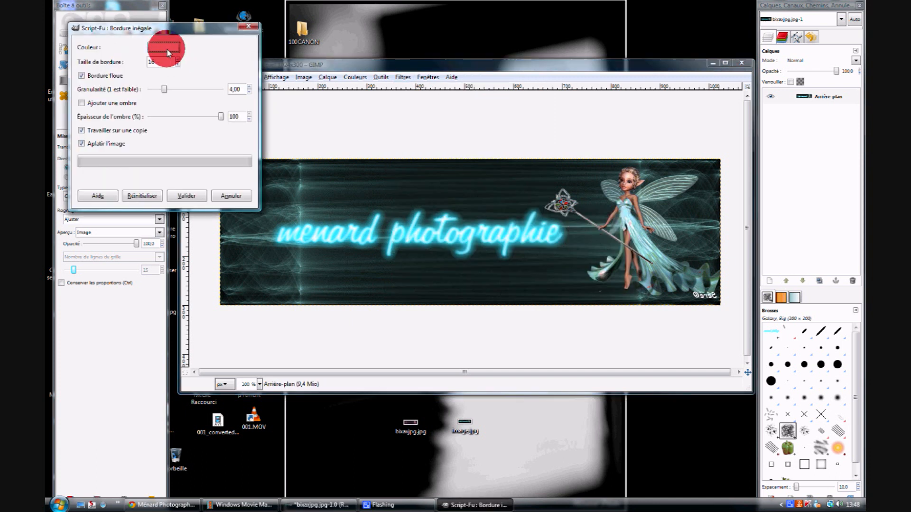
left_click(163, 46)
left_click(219, 198)
left_click(178, 60)
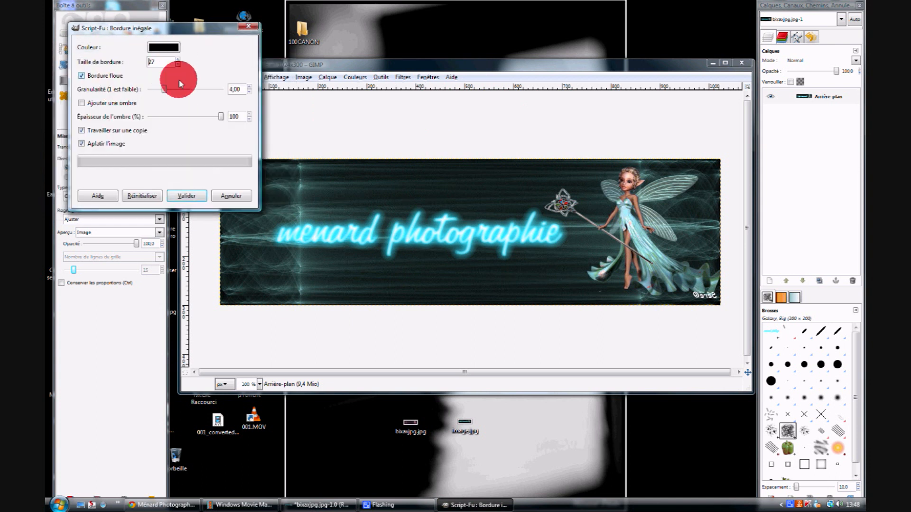
left_click_drag(183, 89, 186, 90)
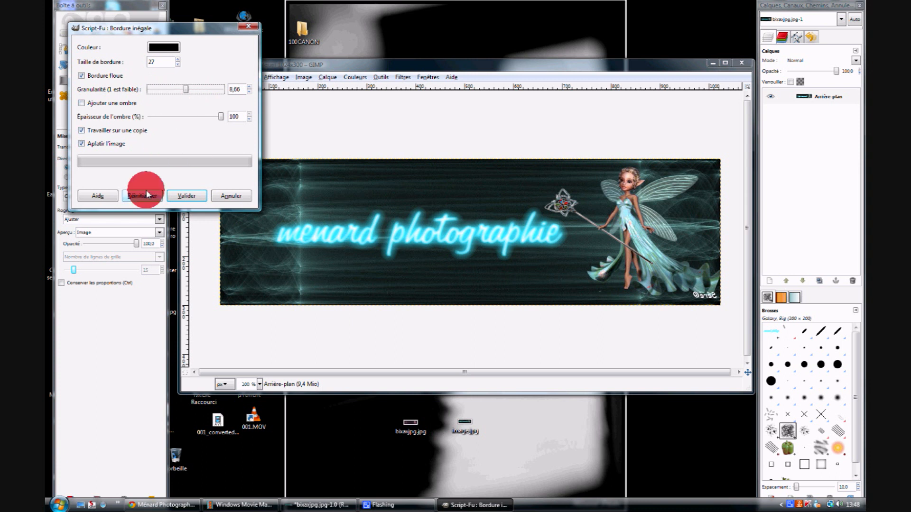
left_click(178, 197)
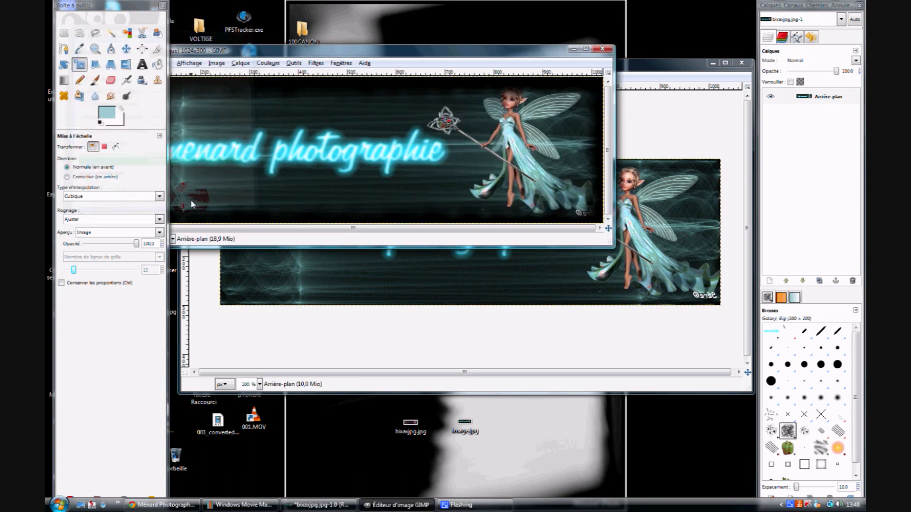
Move the bordered copy into clear view and close the original bixaxjpg.jpg banner without saving
left_click_drag(386, 51, 487, 64)
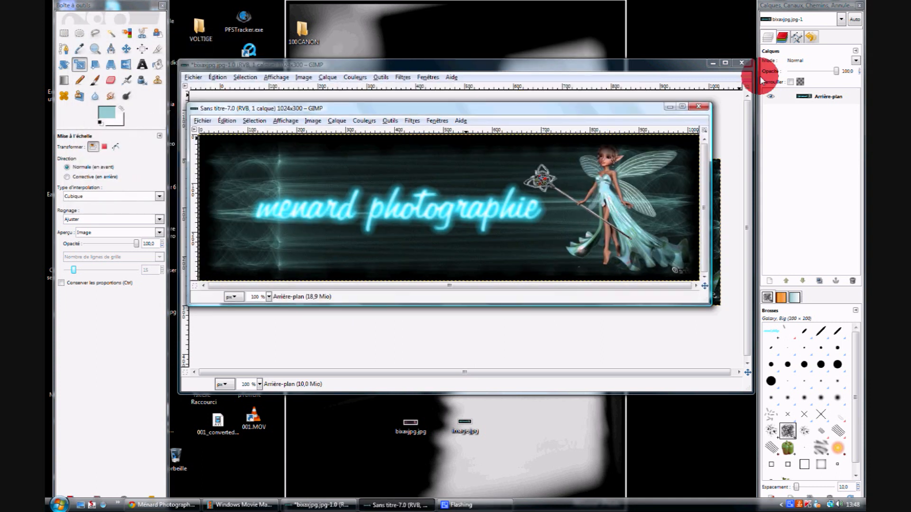
left_click(742, 63)
left_click(473, 280)
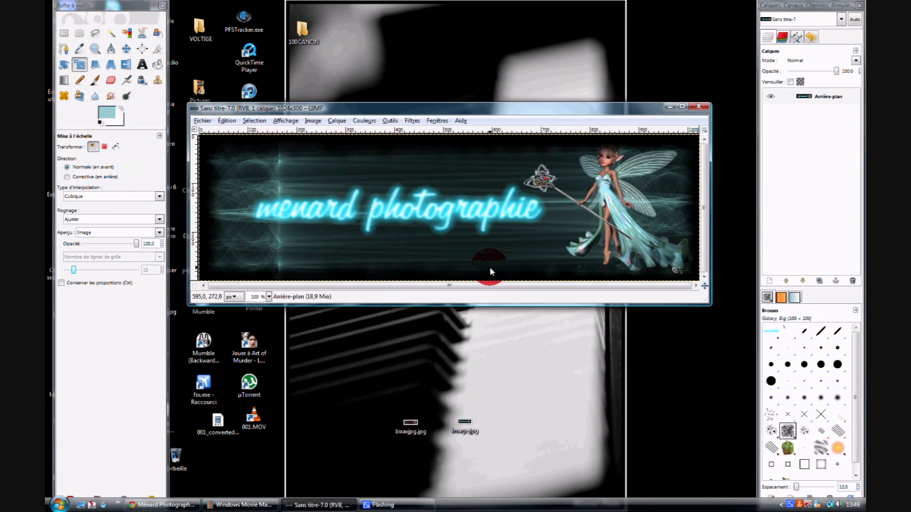
left_click_drag(468, 112, 481, 111)
left_click(821, 98)
left_click(300, 150)
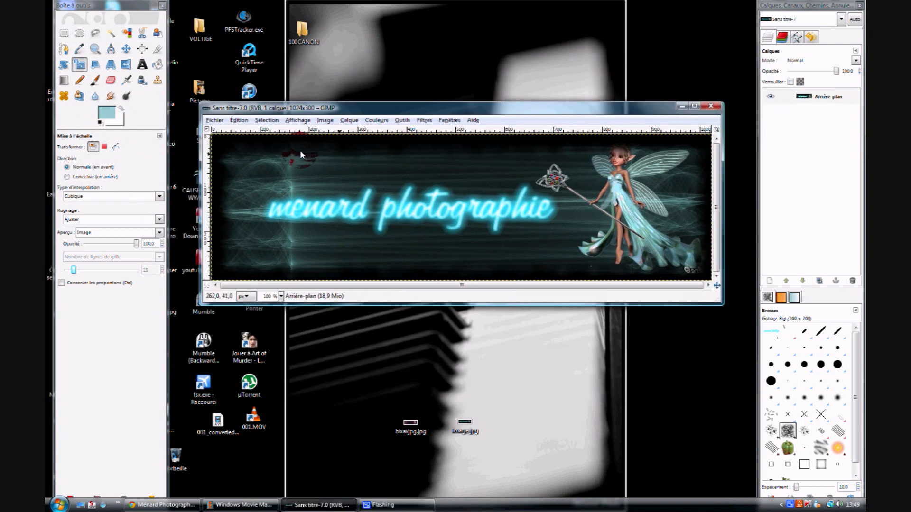
Save the bordered banner on the desktop as image.jpg at JPEG quality 100, replacing the existing file, and close GIMP
left_click(215, 121)
left_click(256, 210)
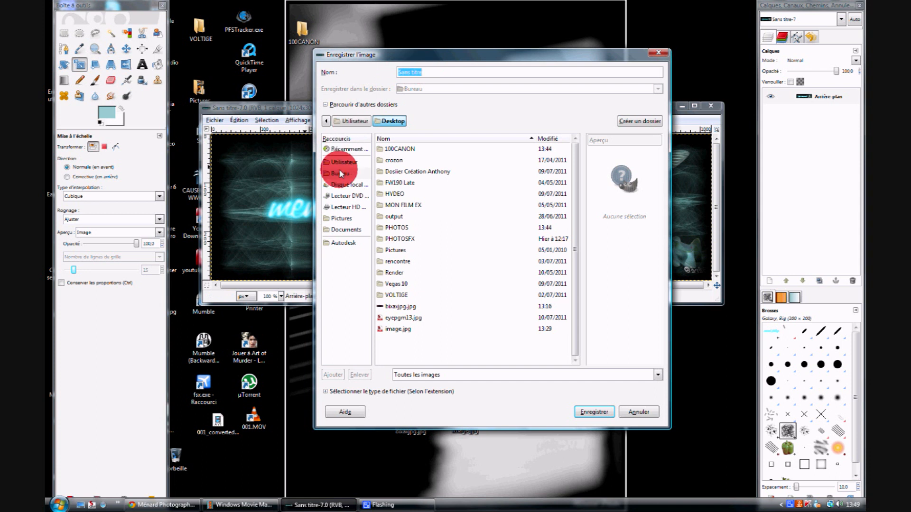
left_click(472, 72)
key("BackSpace")
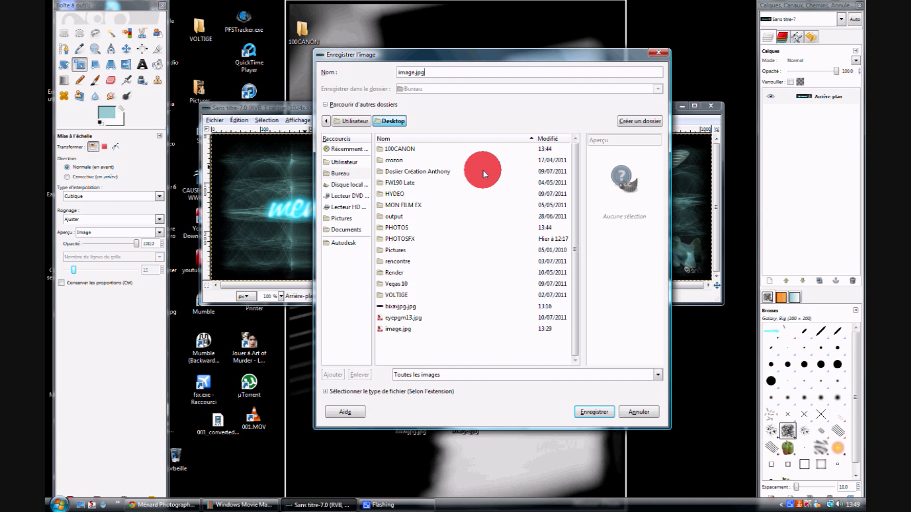
left_click_drag(440, 54, 417, 69)
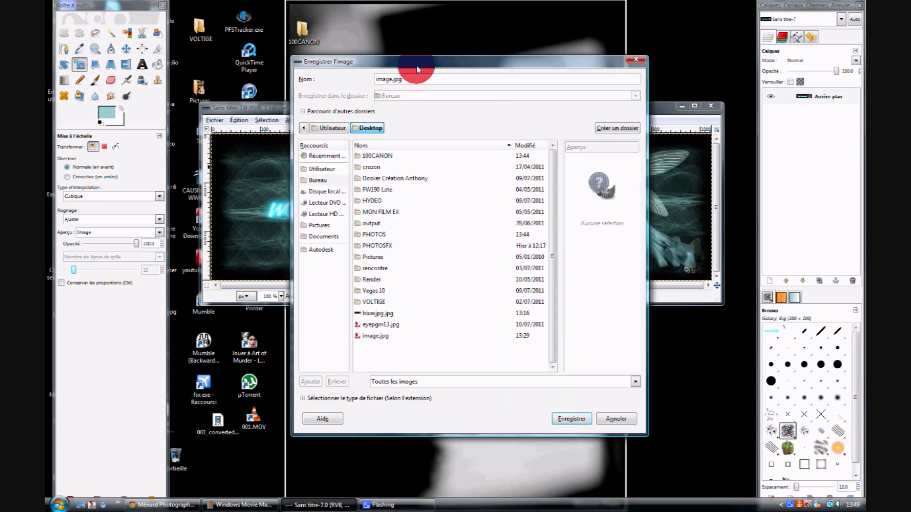
left_click(560, 420)
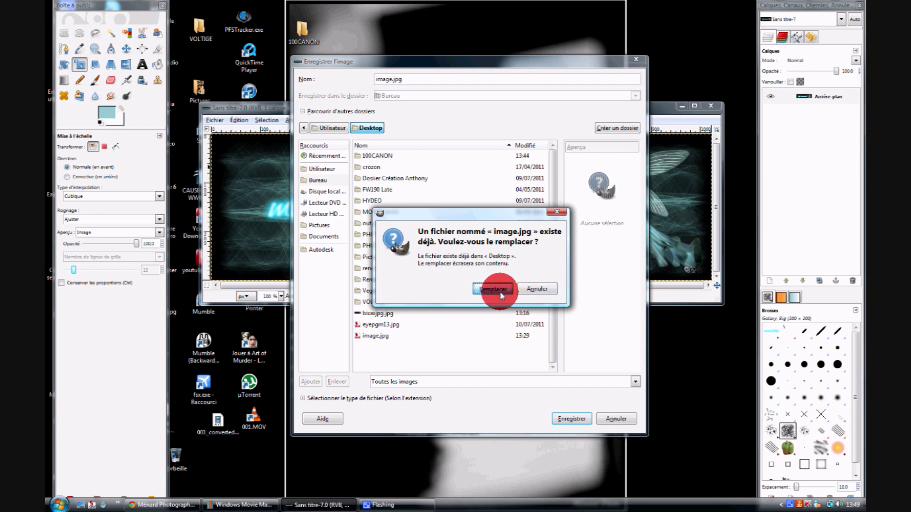
left_click(499, 291)
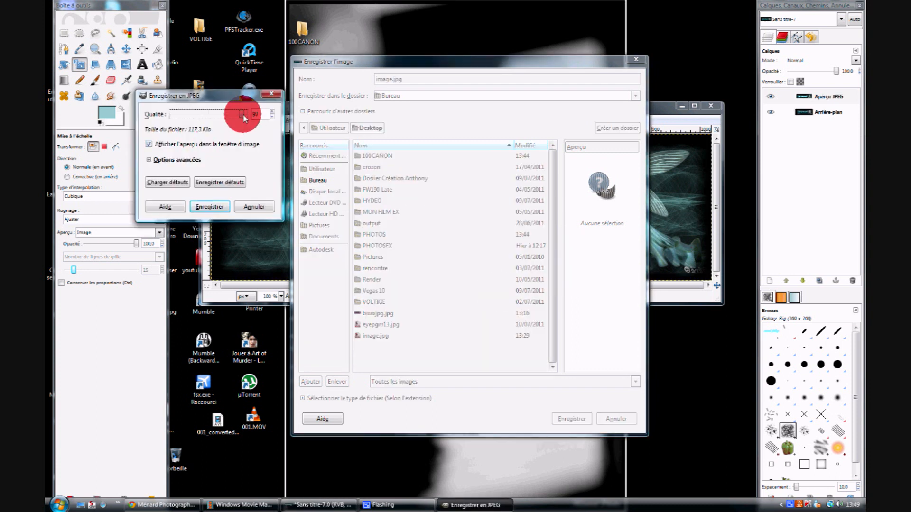
left_click(162, 160)
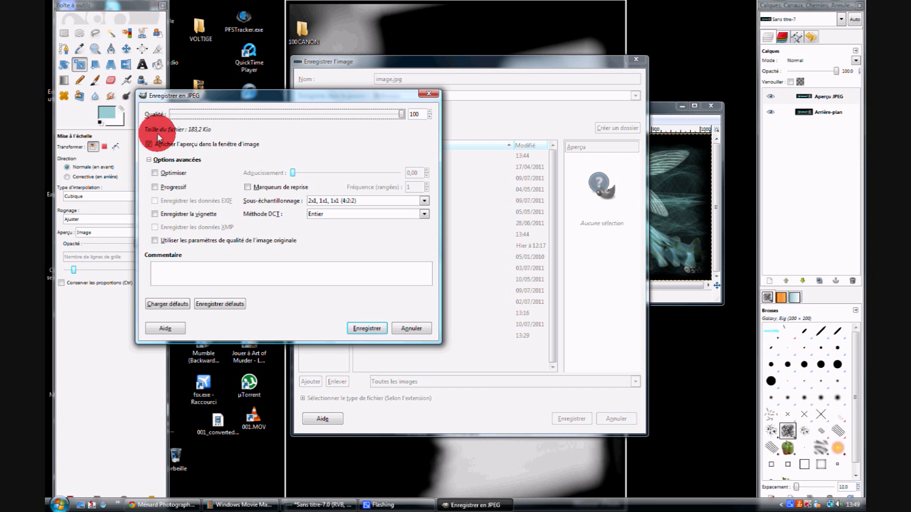
left_click(369, 330)
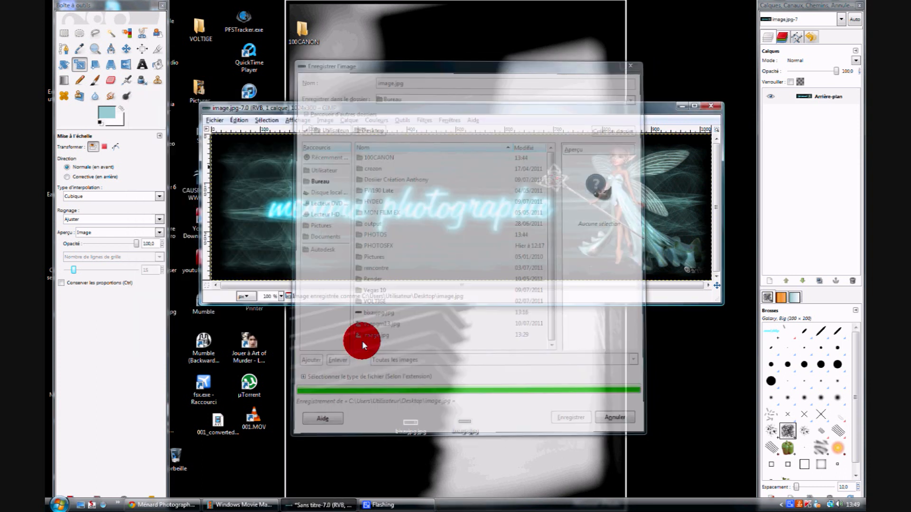
left_click(710, 107)
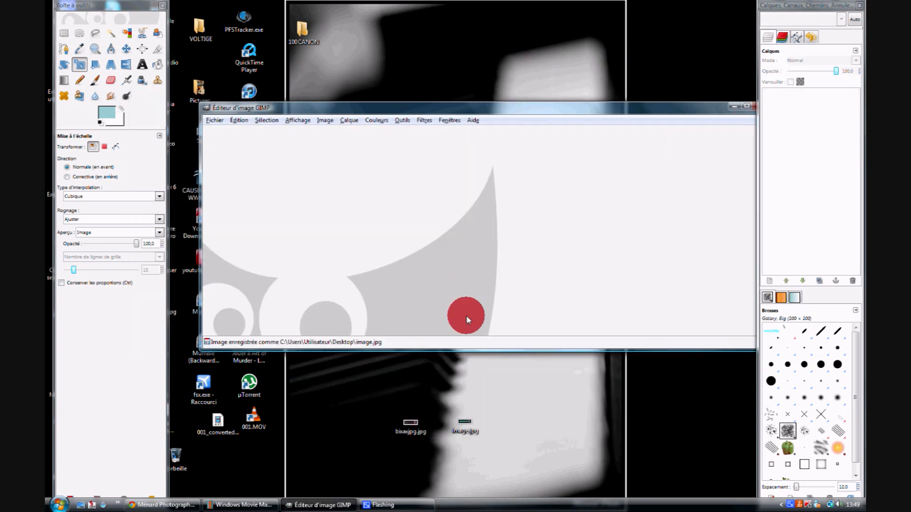
left_click(752, 106)
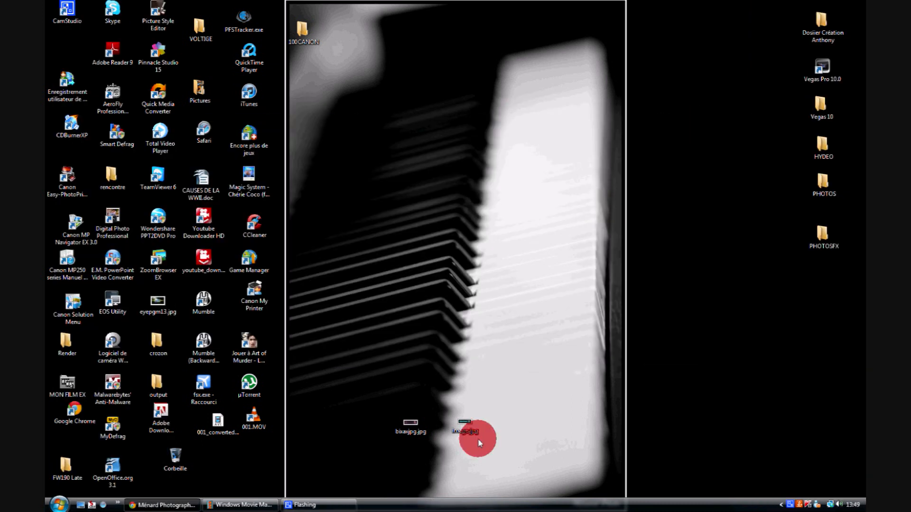
Open image.jpg from the desktop in Windows Photo Gallery to check the finished banner, and close the viewer
right_click(469, 425)
left_click(524, 189)
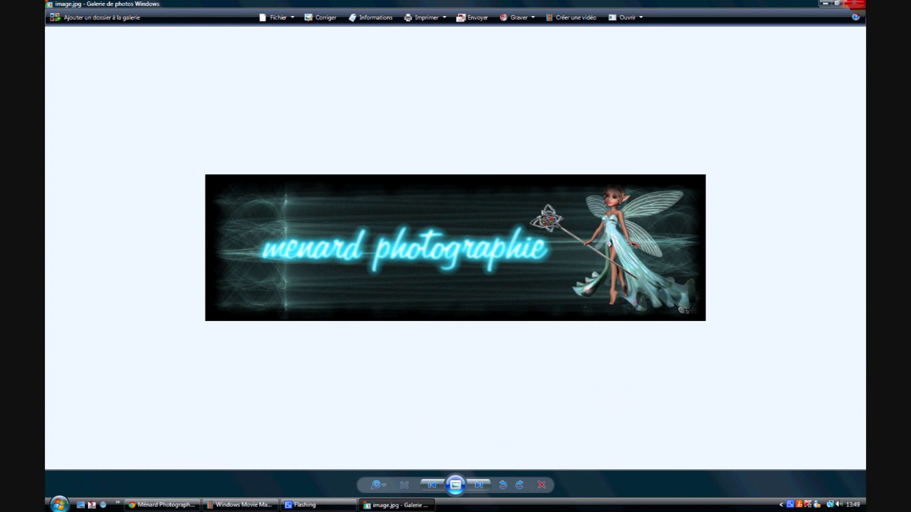
left_click(854, 2)
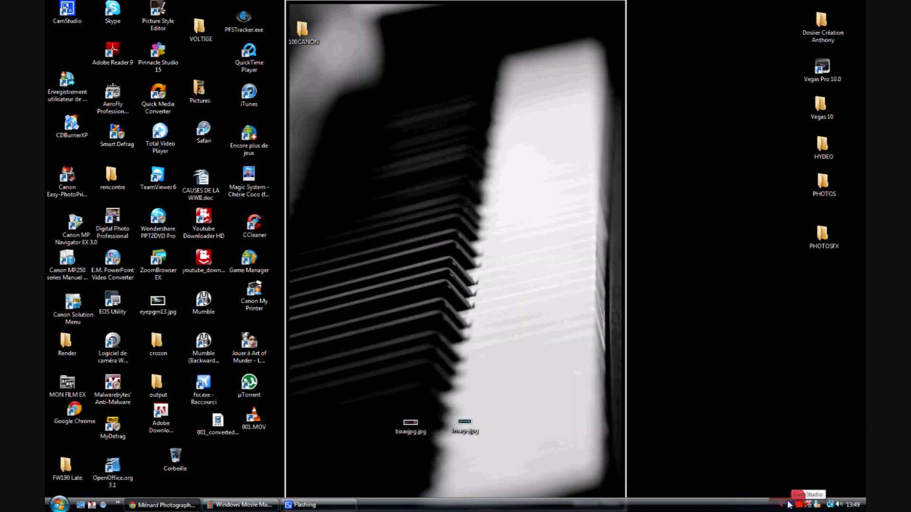
Switch to Chrome and look over the photography blog's home page and its address
left_click(162, 505)
left_click(112, 11)
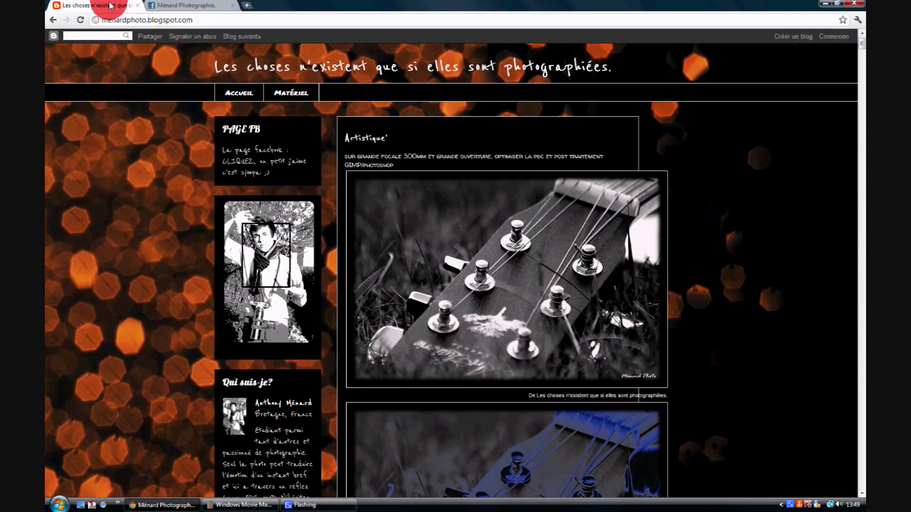
left_click(151, 21)
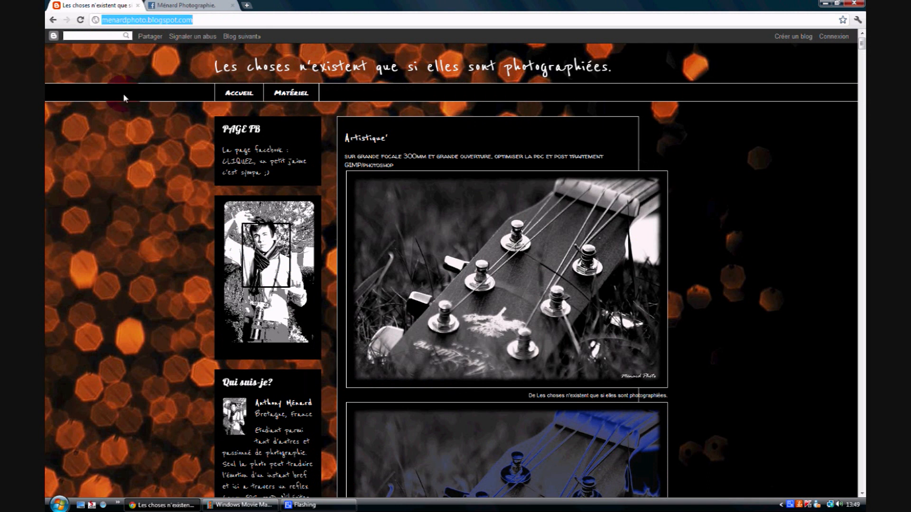
scroll(141, 190, "down", 3)
scroll(142, 189, "up", 3)
Look through the wall of the photography Facebook page and minimize the browser to return to the desktop
left_click(168, 3)
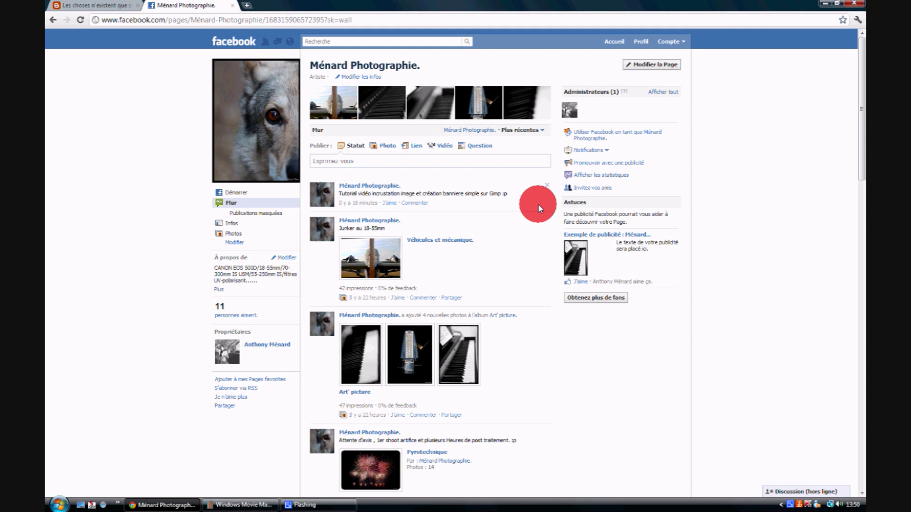
scroll(394, 325, "down", 3)
scroll(428, 275, "up", 2)
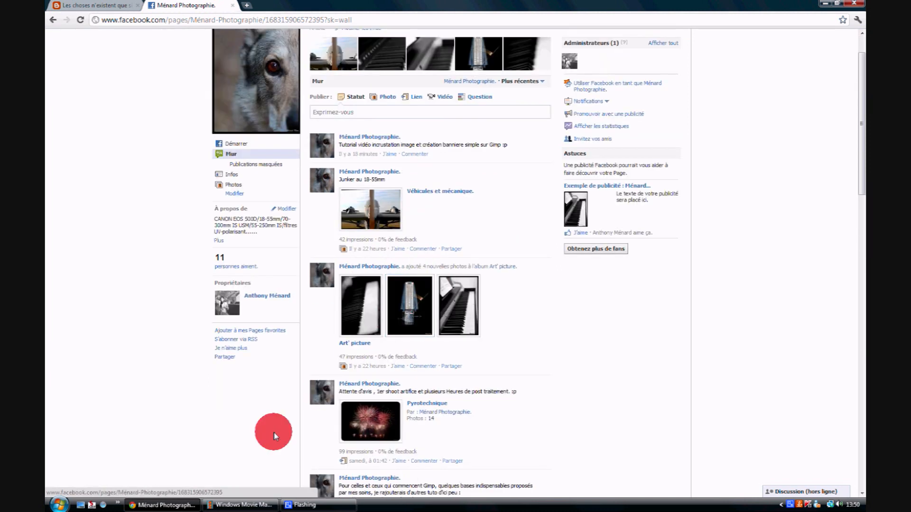
scroll(273, 431, "up", 1)
left_click(182, 506)
left_click(468, 464)
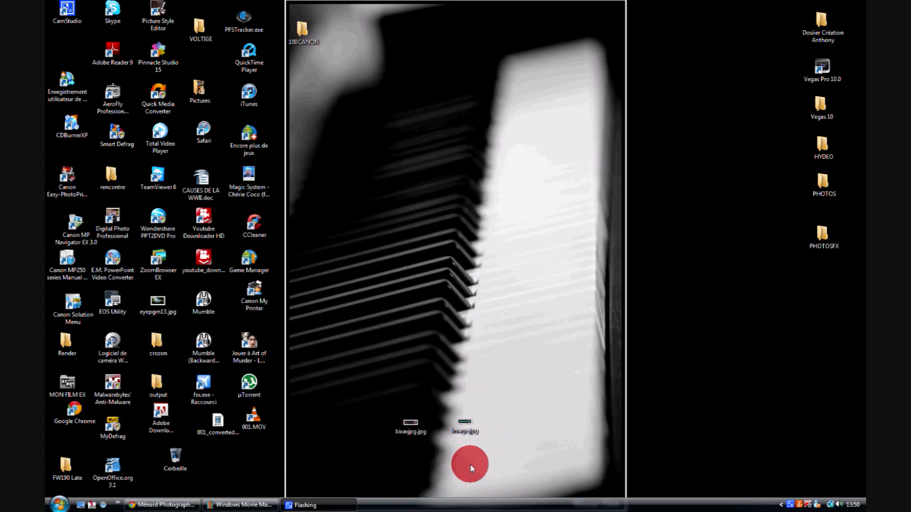